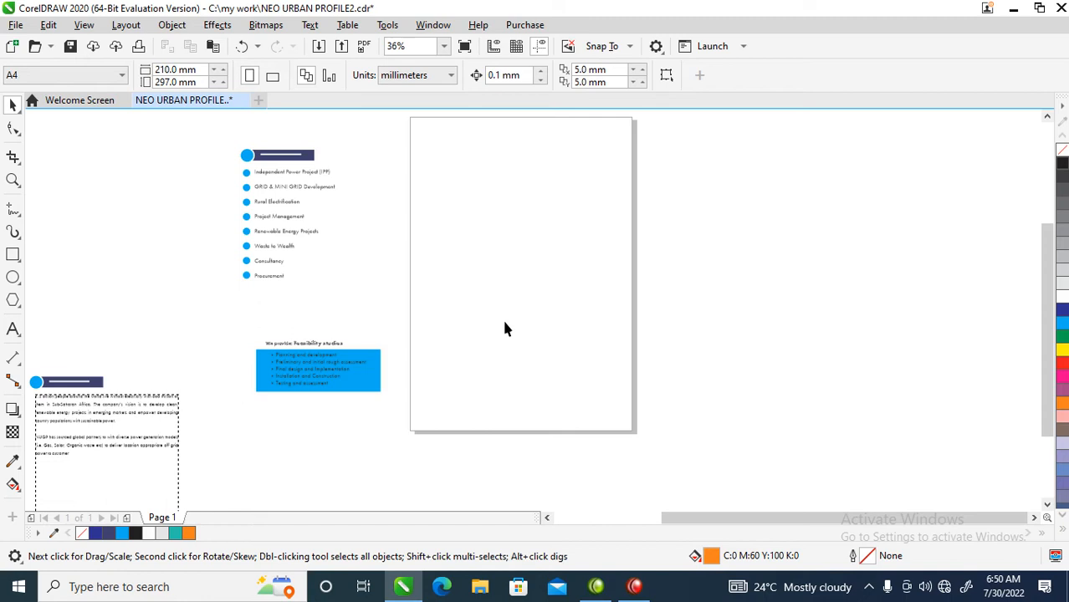
# Draw a rectangle about 123 x 188 mm on the page, fill it white and give it a black outline
pyautogui.press('z')
pyautogui.moveTo(341, 143); pyautogui.dragTo(811, 398)
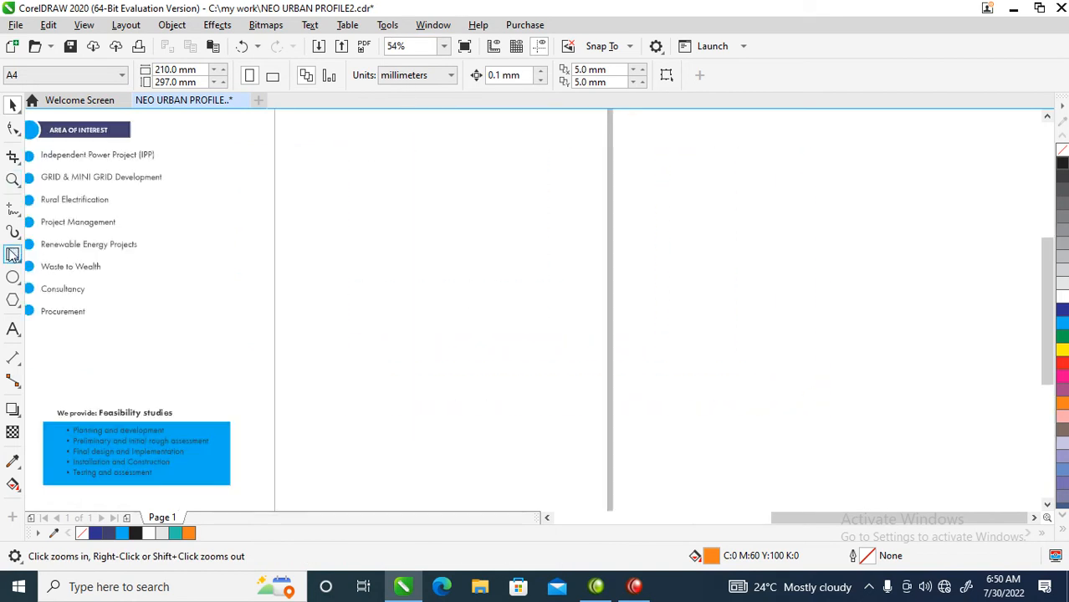
pyautogui.click(12, 254)
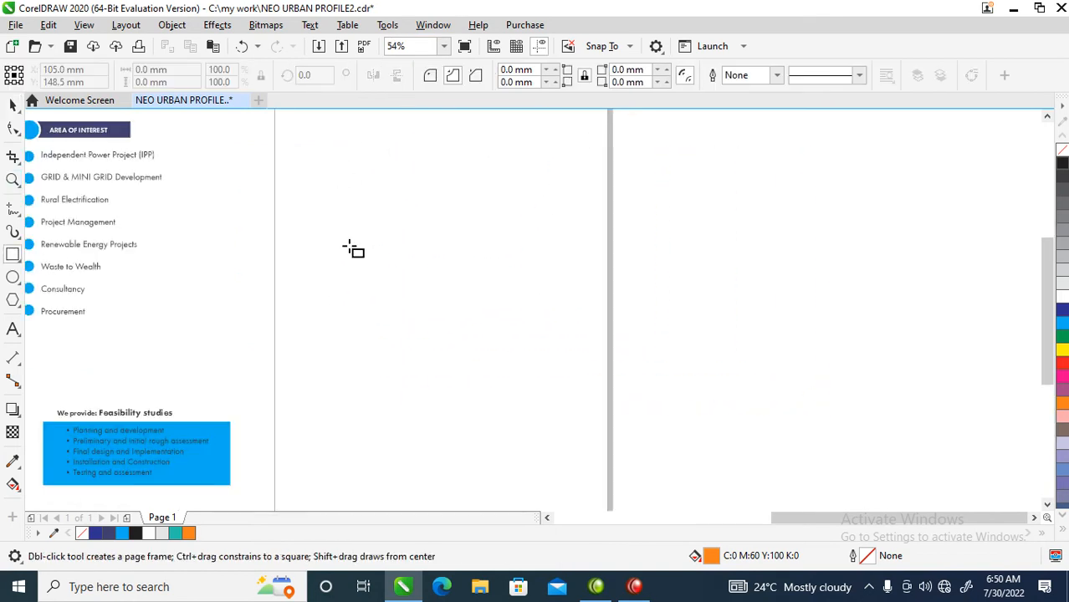
pyautogui.moveTo(325, 154); pyautogui.dragTo(522, 451)
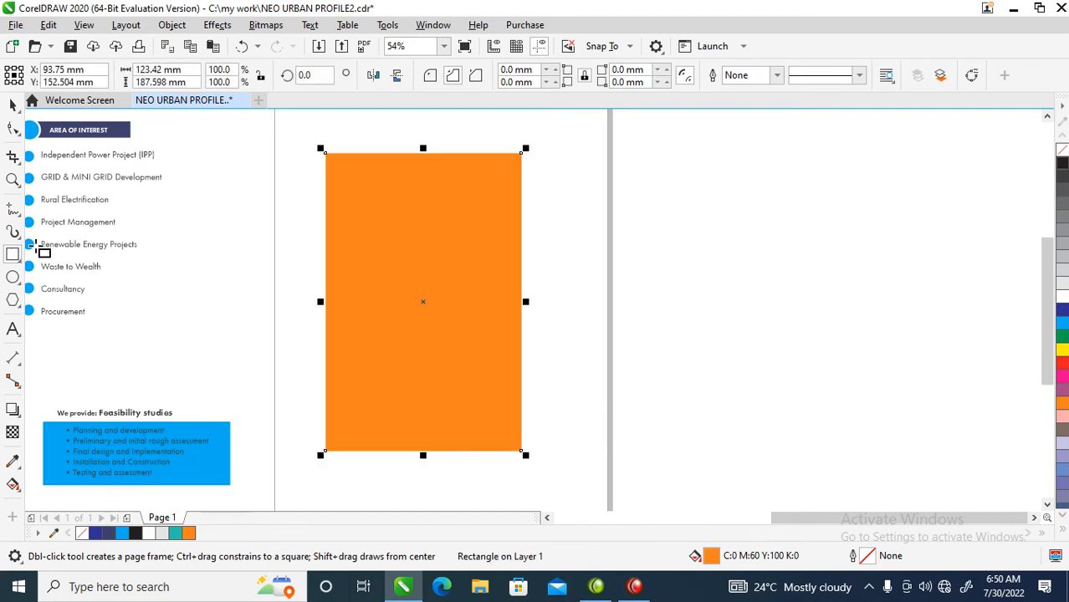
pyautogui.click(1061, 257)
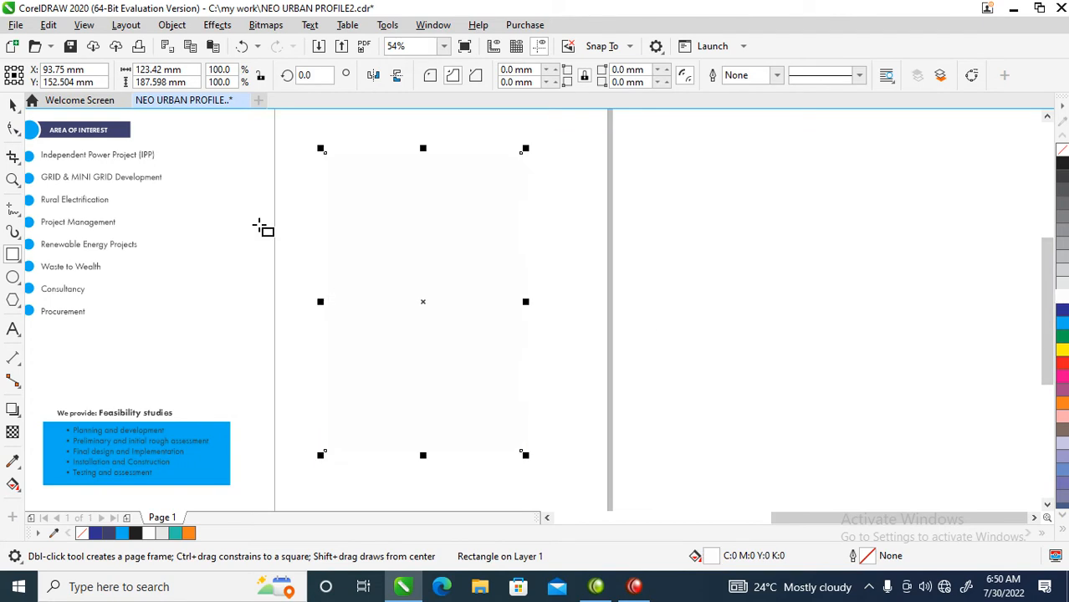
pyautogui.rightClick(1063, 164)
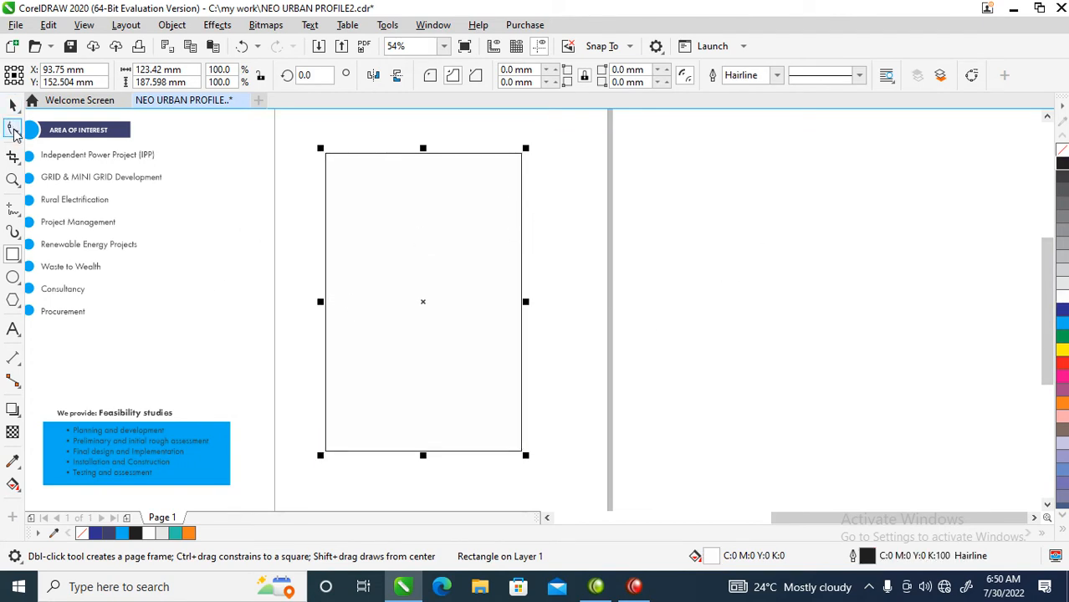
# Round the rectangle's corners to about 11.4 mm and add a scaled inner copy about 107 x 168 mm
pyautogui.click(13, 131)
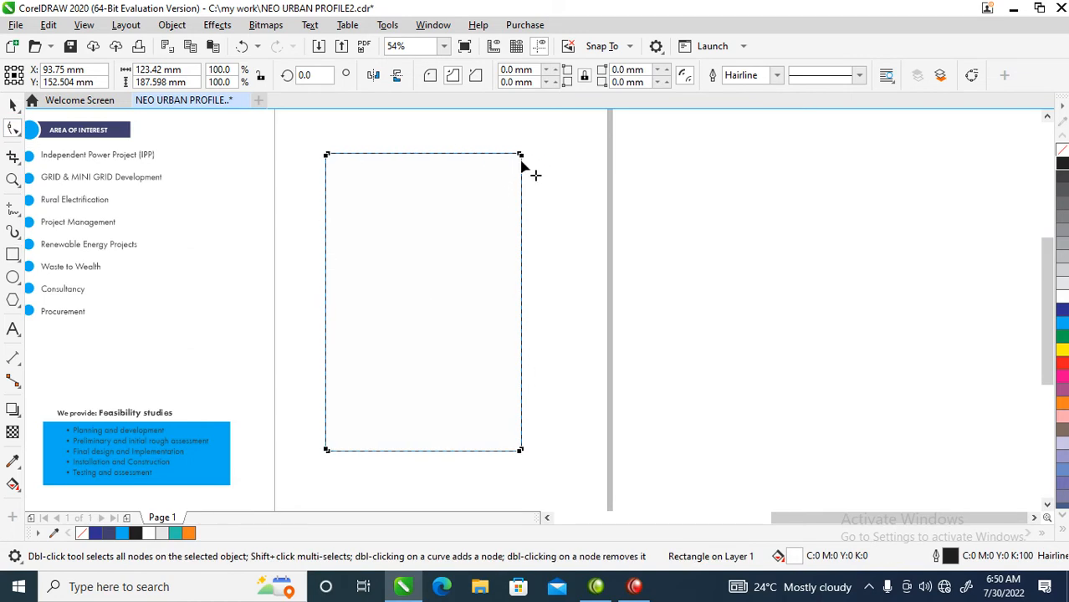
pyautogui.moveTo(521, 157); pyautogui.dragTo(520, 172)
pyautogui.click(431, 77)
pyautogui.press('space')
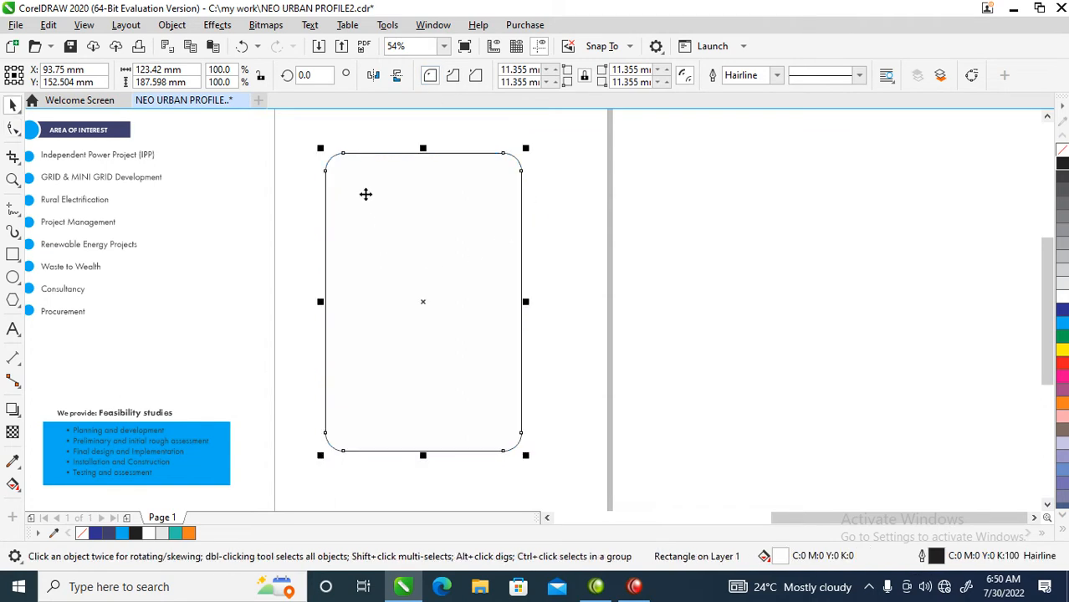
pyautogui.moveTo(525, 145); pyautogui.dragTo(521, 173)
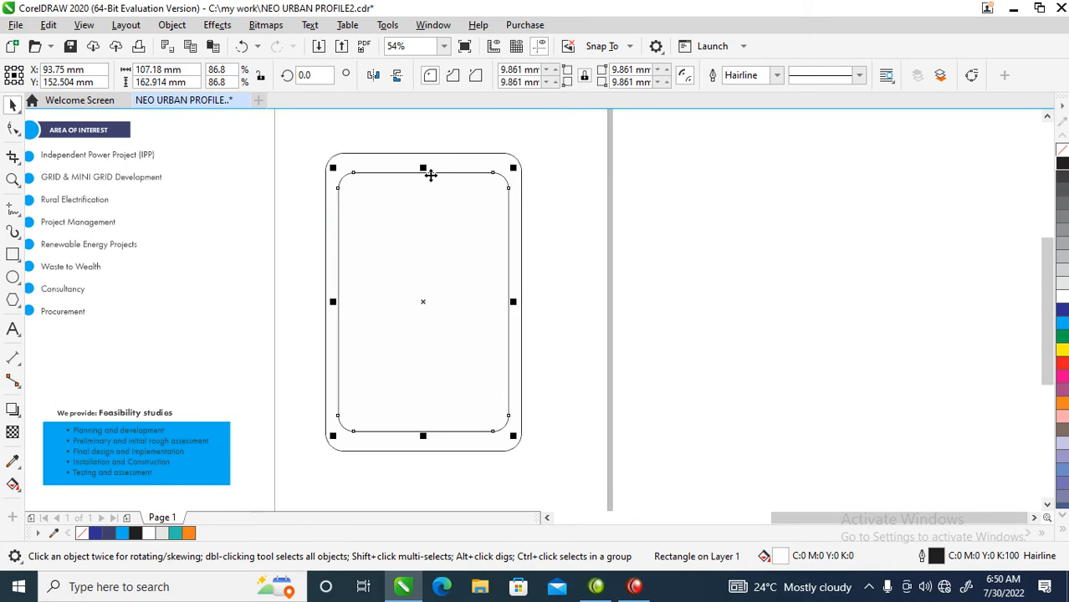
pyautogui.moveTo(423, 169); pyautogui.dragTo(423, 165)
# Draw a circle about 10.9 mm centred on the inner rectangle's top edge
pyautogui.press('z')
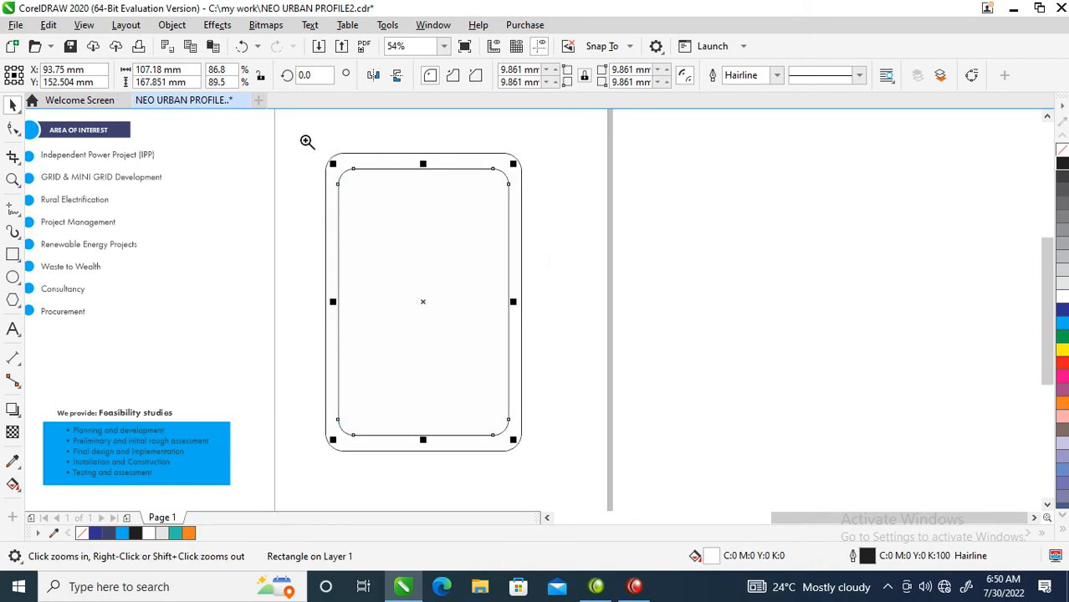
pyautogui.moveTo(306, 142); pyautogui.dragTo(666, 268)
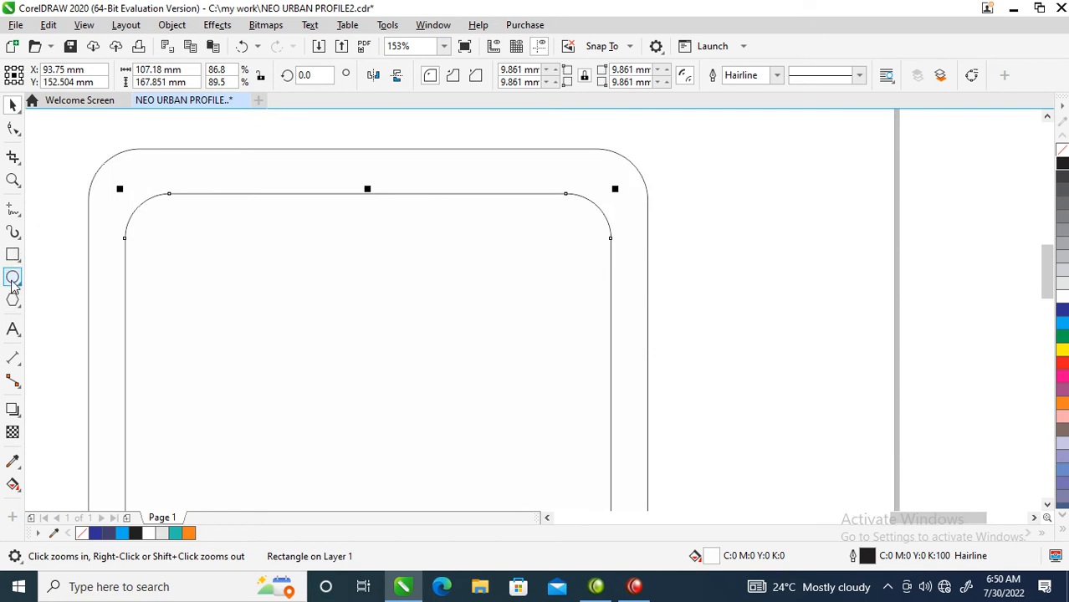
pyautogui.moveTo(330, 170)
pyautogui.mouseDown()
pyautogui.moveTo(414, 225)
pyautogui.moveTo(386, 208)
pyautogui.mouseUp()
pyautogui.press('space')
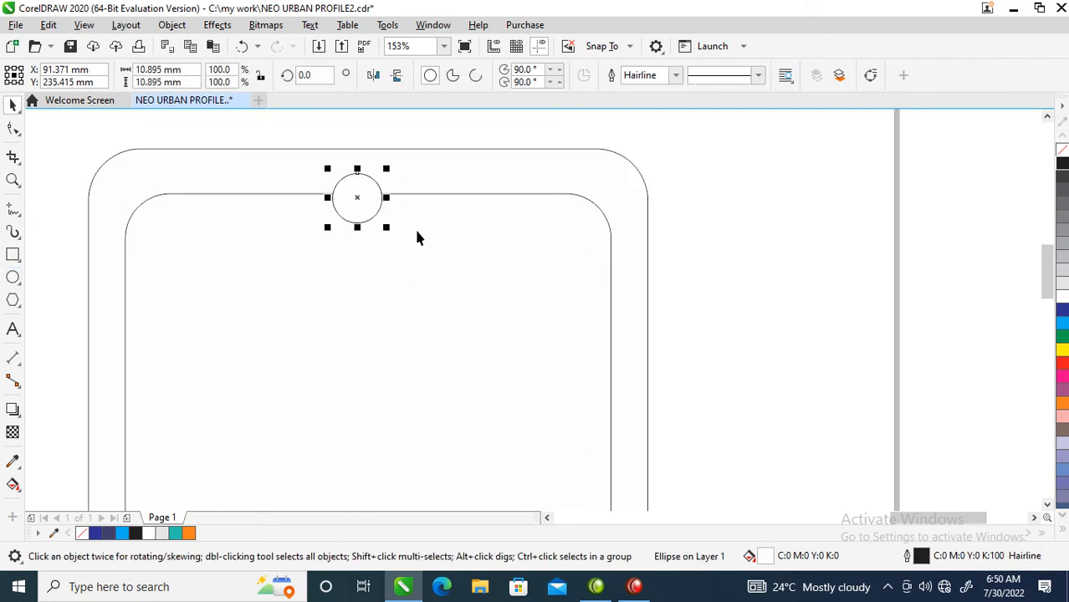
# Weld the circle to the inner rectangle and place a small circle copy about 3.3 mm inside the notch
pyautogui.hotkey('ctrl', 'a')
pyautogui.press('c')
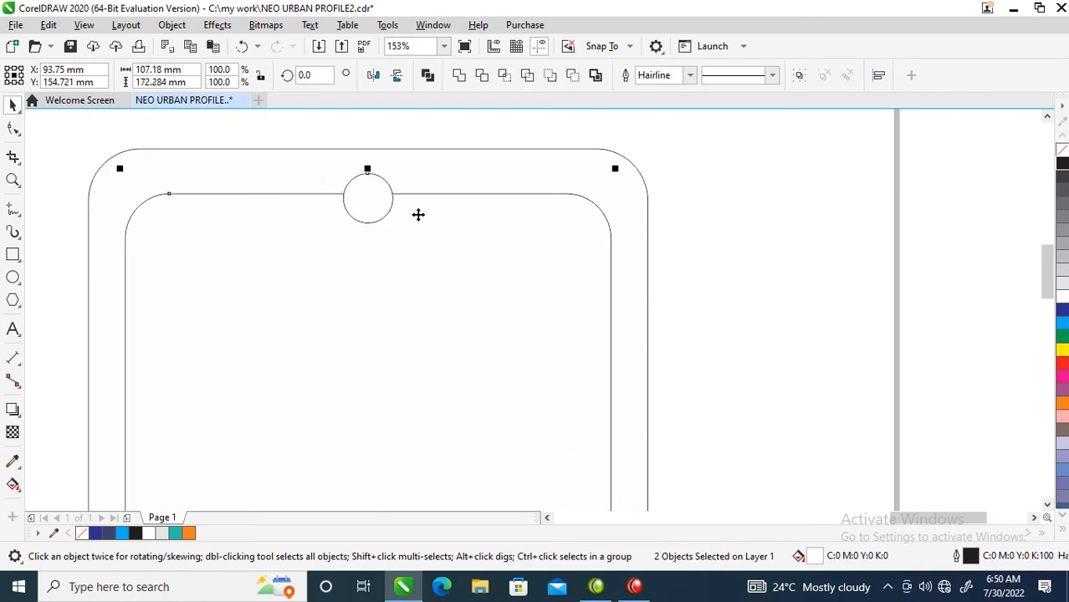
pyautogui.click(482, 74)
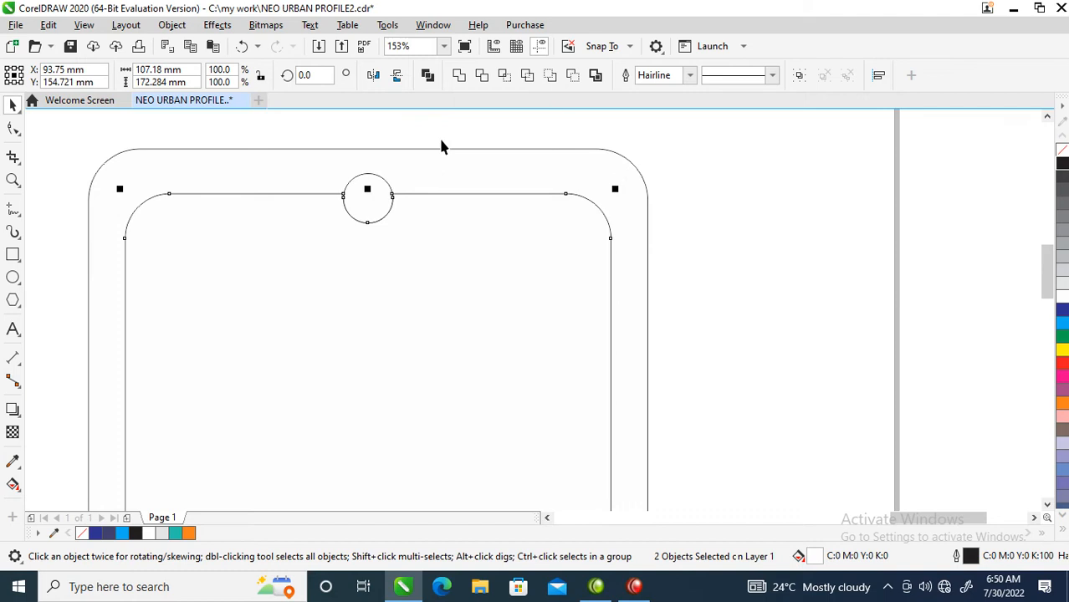
pyautogui.click(389, 194)
pyautogui.moveTo(399, 168); pyautogui.dragTo(388, 185)
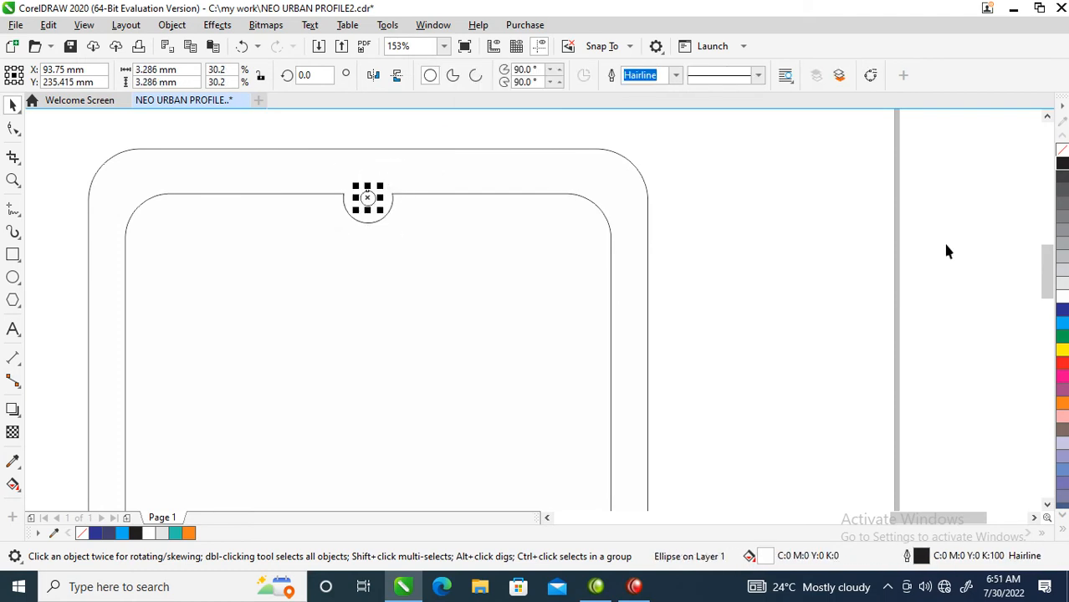
# Fill the outer rounded rectangle black to form the device frame
pyautogui.click(548, 171)
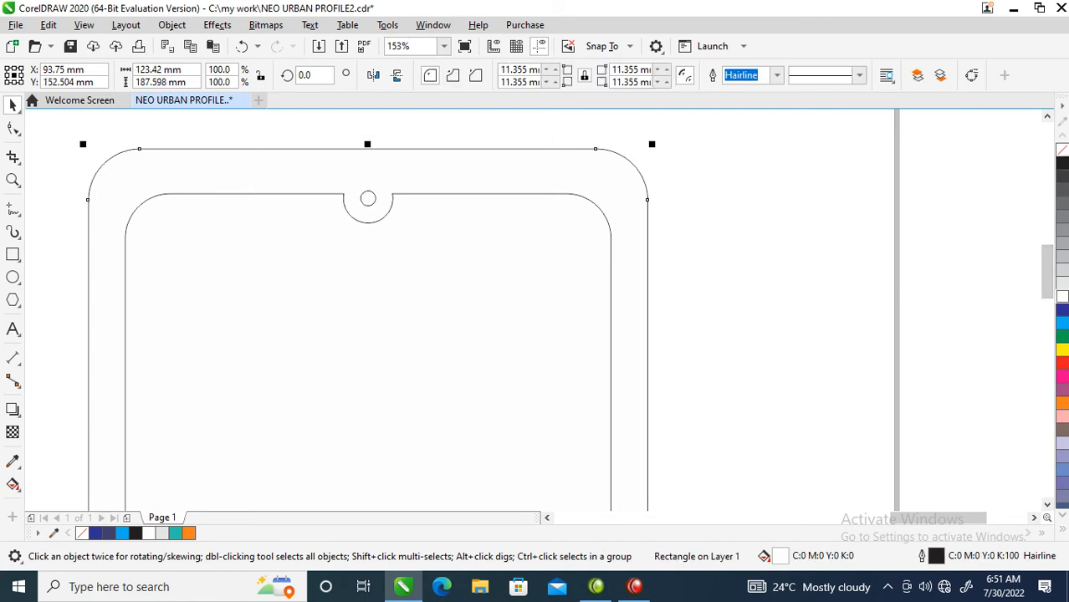
pyautogui.click(1062, 165)
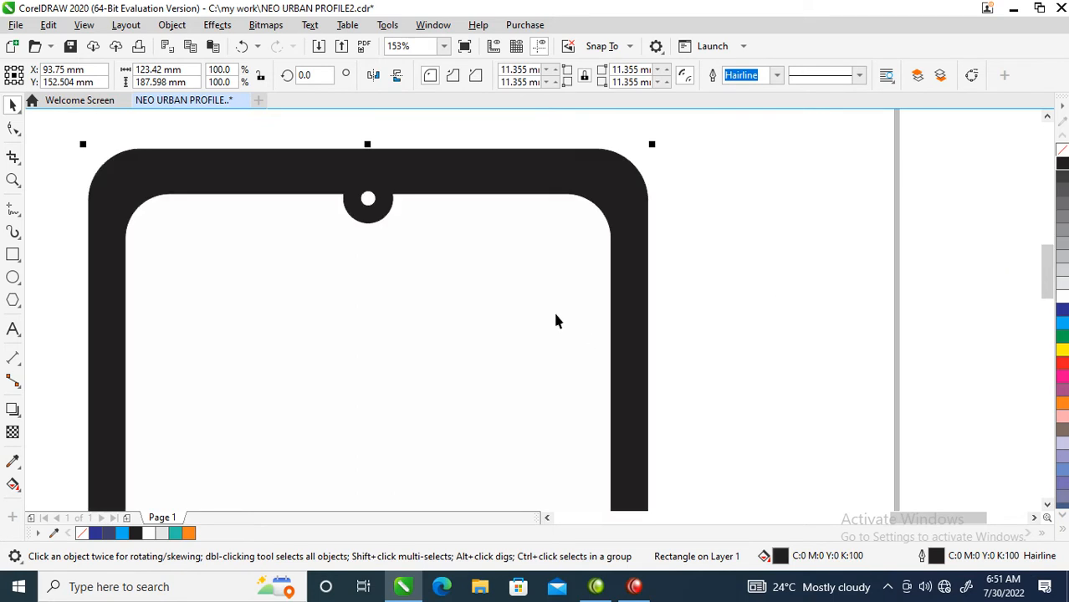
# Draw two black side-button rectangles along the left edge of the device frame
pyautogui.press('F4')
pyautogui.press('z')
pyautogui.moveTo(828, 123); pyautogui.dragTo(1027, 385)
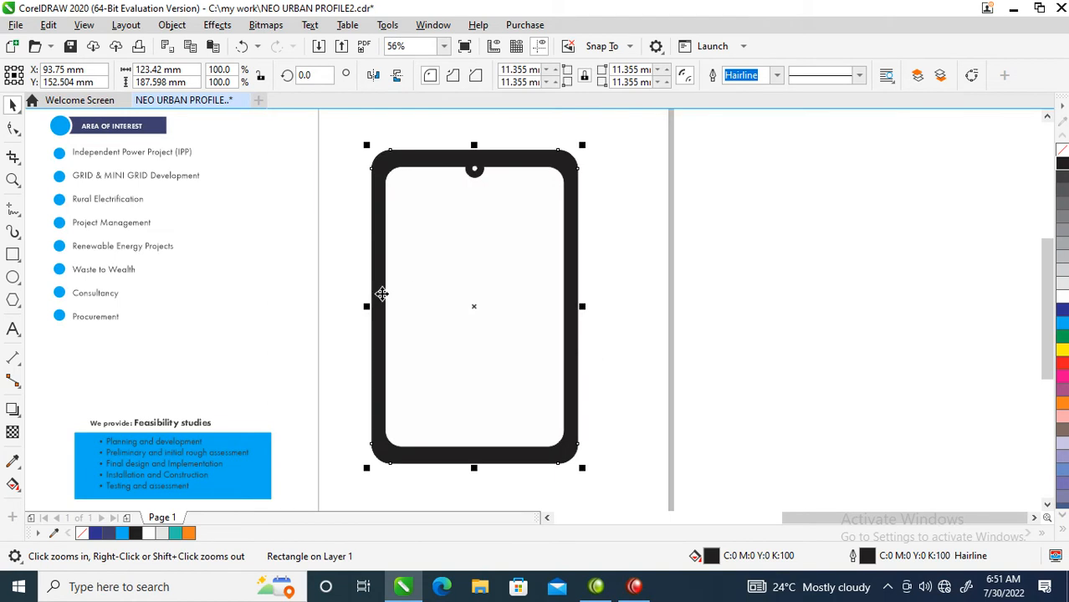
pyautogui.moveTo(317, 143); pyautogui.dragTo(638, 381)
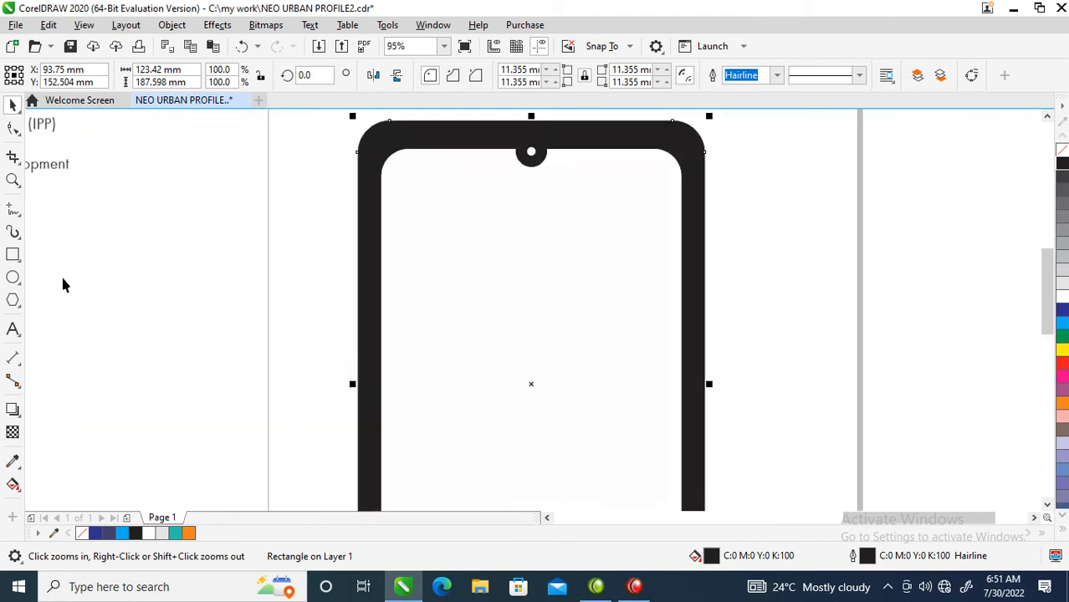
pyautogui.click(13, 253)
pyautogui.click(349, 236)
pyautogui.moveTo(354, 247); pyautogui.dragTo(355, 339)
pyautogui.press('space')
pyautogui.moveTo(350, 223); pyautogui.dragTo(350, 366)
pyautogui.rightClick(359, 293)
pyautogui.scroll(-2, 439, 395)
pyautogui.press('F2')
# Select the whole device and duplicate it twice side by side to the right
pyautogui.moveTo(323, 214); pyautogui.dragTo(721, 516)
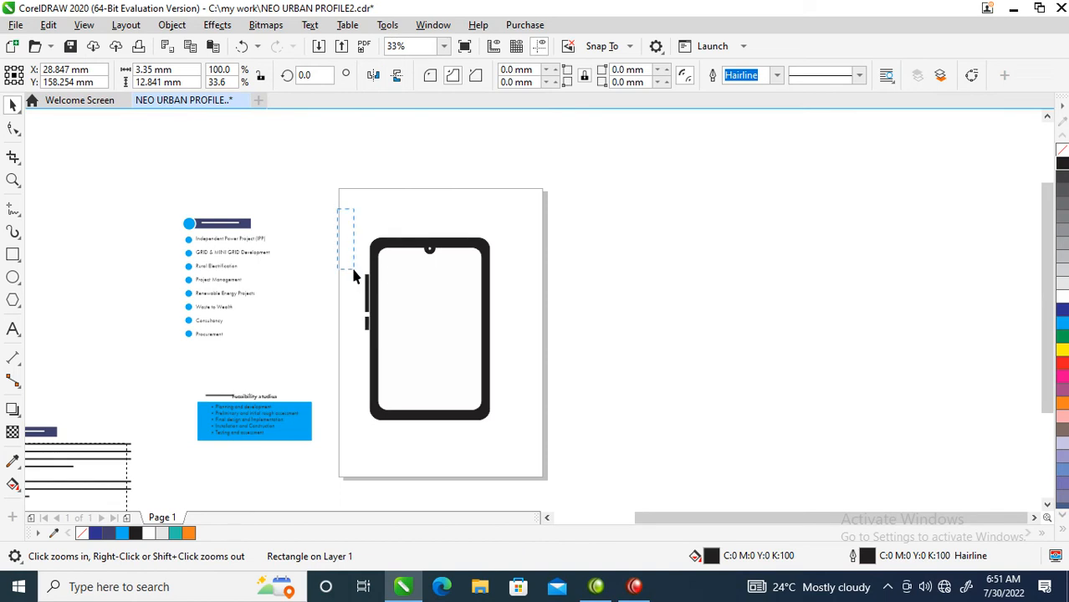
pyautogui.moveTo(550, 425); pyautogui.dragTo(549, 425)
pyautogui.moveTo(422, 337); pyautogui.dragTo(566, 331)
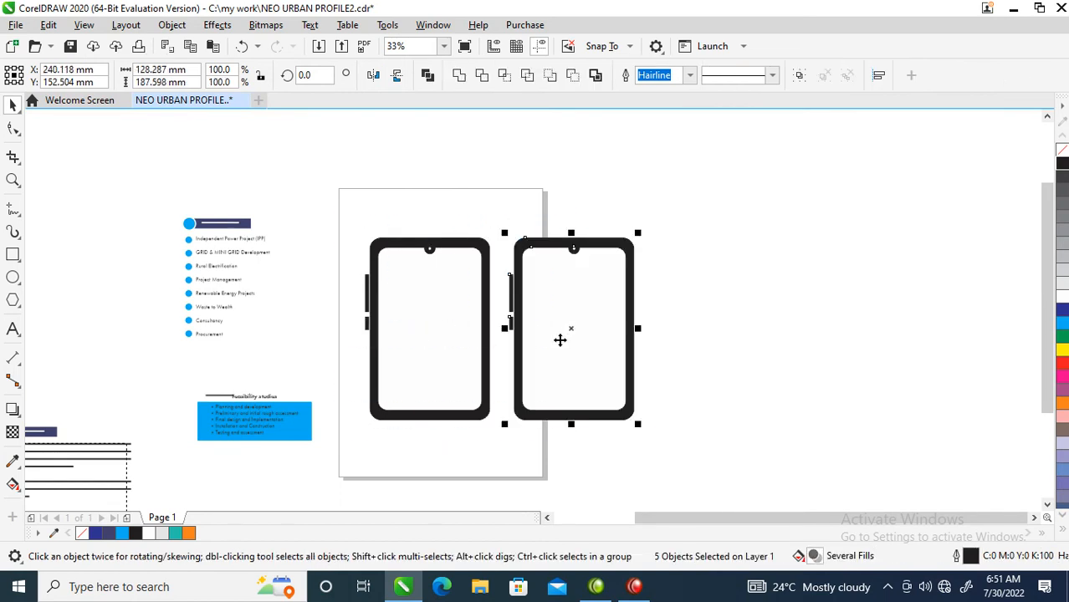
pyautogui.hotkey('ctrl', 'r')
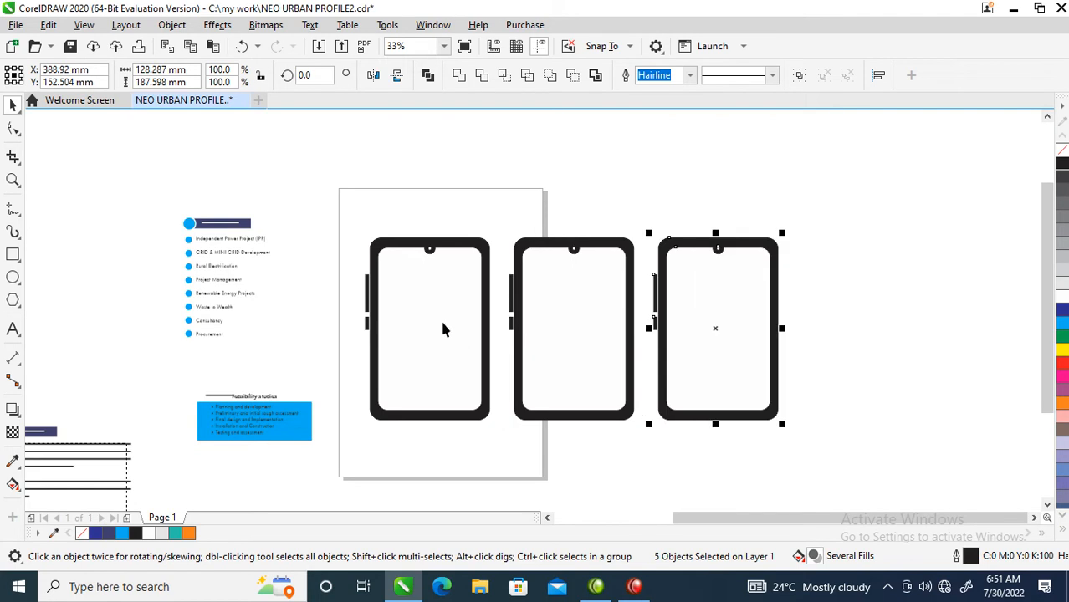
# Move the power-line photo beside the page aside to uncover the company logo
pyautogui.scroll(-2, 335, 306)
pyautogui.press('z')
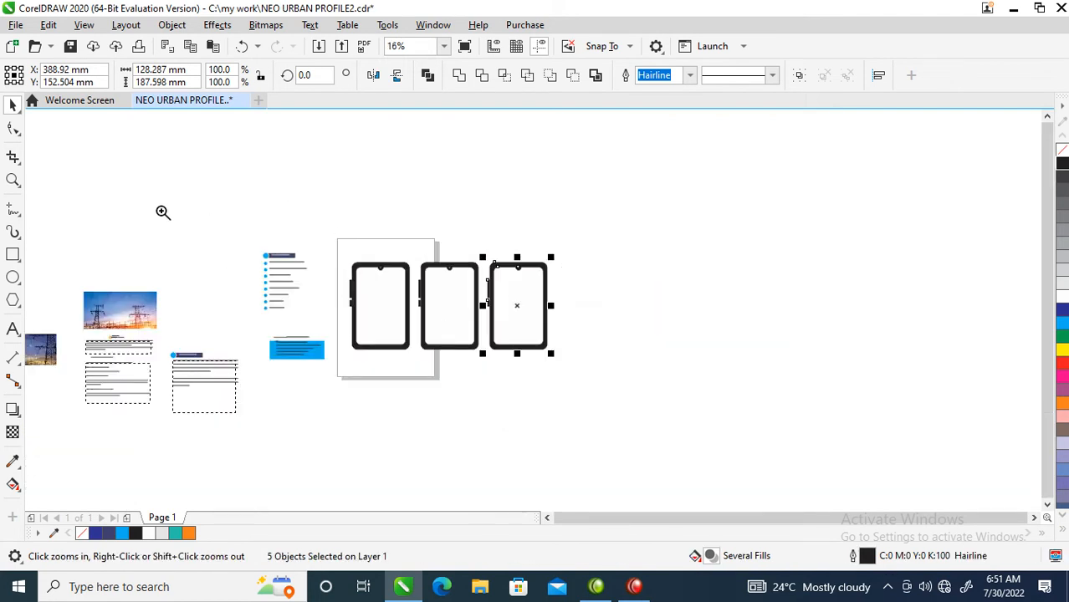
pyautogui.moveTo(714, 228); pyautogui.dragTo(65, 453)
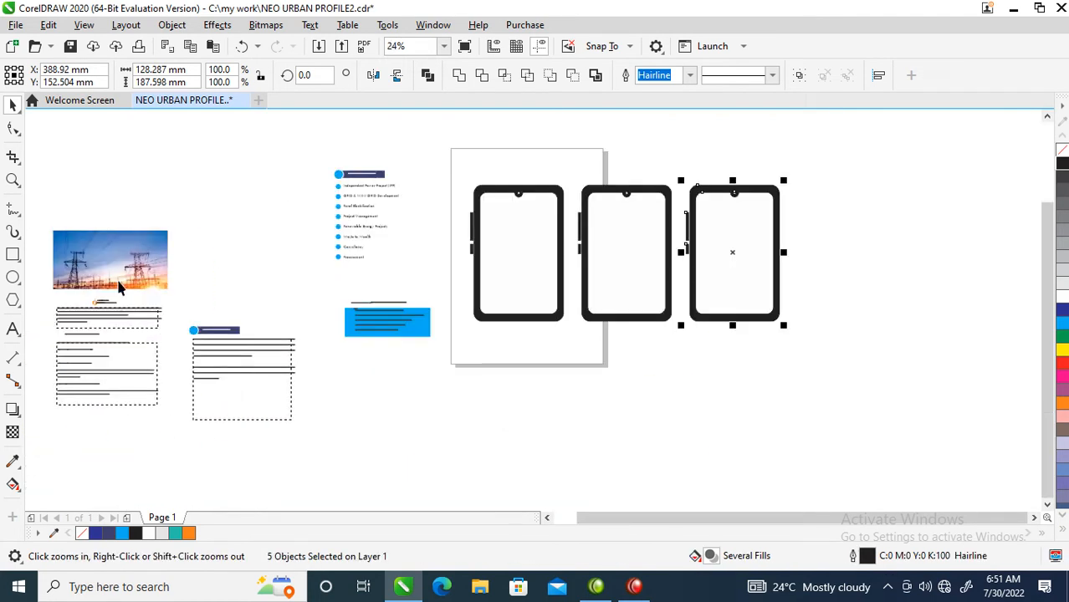
pyautogui.moveTo(65, 287); pyautogui.dragTo(219, 248)
pyautogui.click(219, 249)
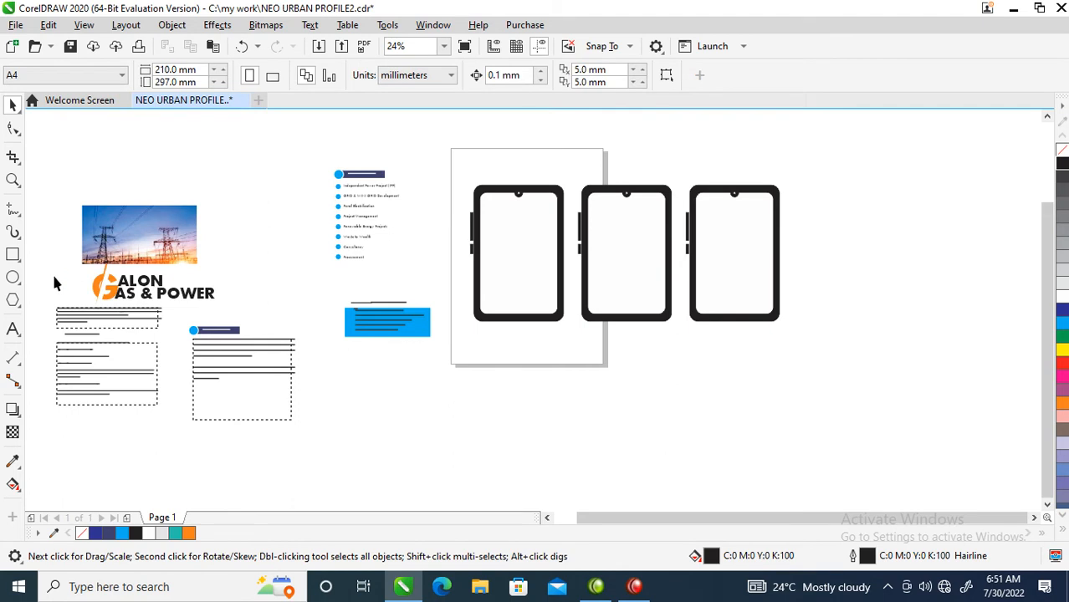
# Move the Galon Gas & Power logo into the centre of the first device's screen
pyautogui.moveTo(53, 251); pyautogui.dragTo(229, 316)
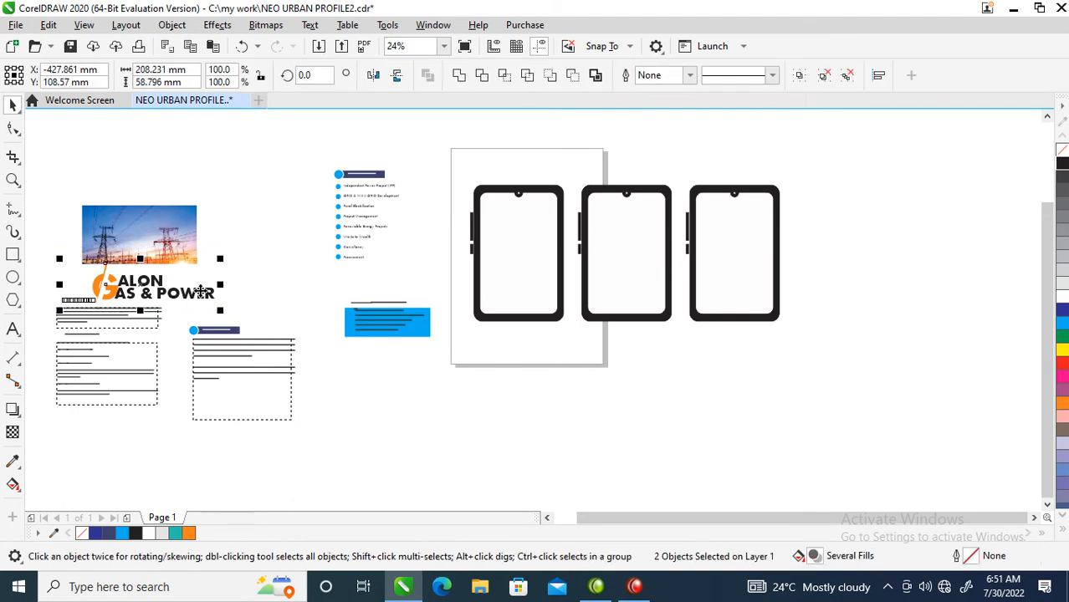
pyautogui.moveTo(215, 300); pyautogui.dragTo(591, 262)
pyautogui.moveTo(599, 221); pyautogui.dragTo(533, 251)
# Fill the first device's screen orange
pyautogui.press('z')
pyautogui.moveTo(437, 163); pyautogui.dragTo(813, 328)
pyautogui.press('space')
pyautogui.click(282, 210)
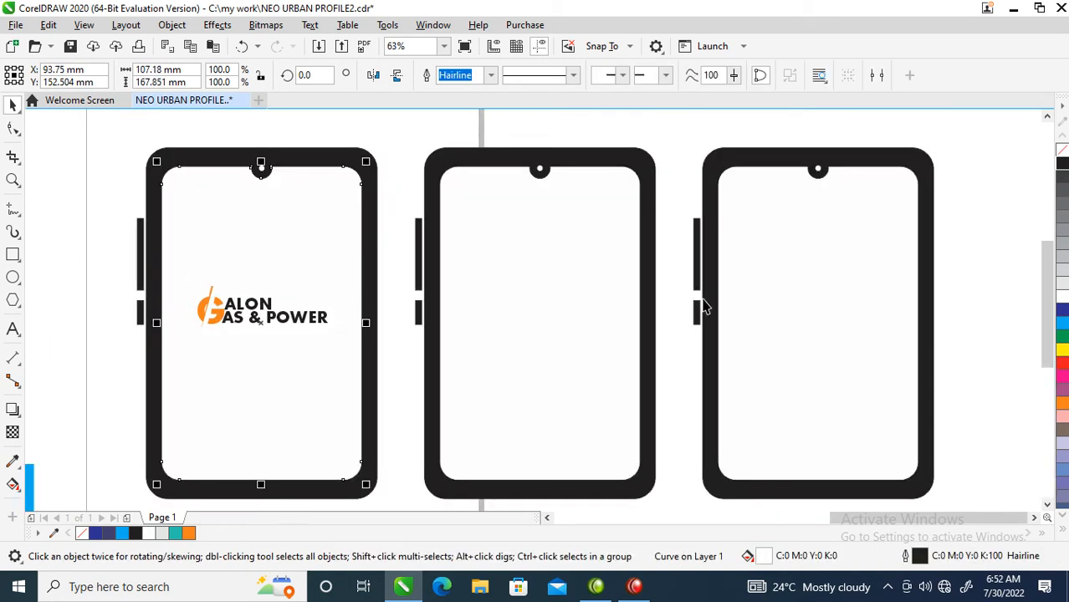
pyautogui.click(1063, 404)
# Copy the logo into the centre of the second device's screen
pyautogui.moveTo(153, 232); pyautogui.dragTo(361, 372)
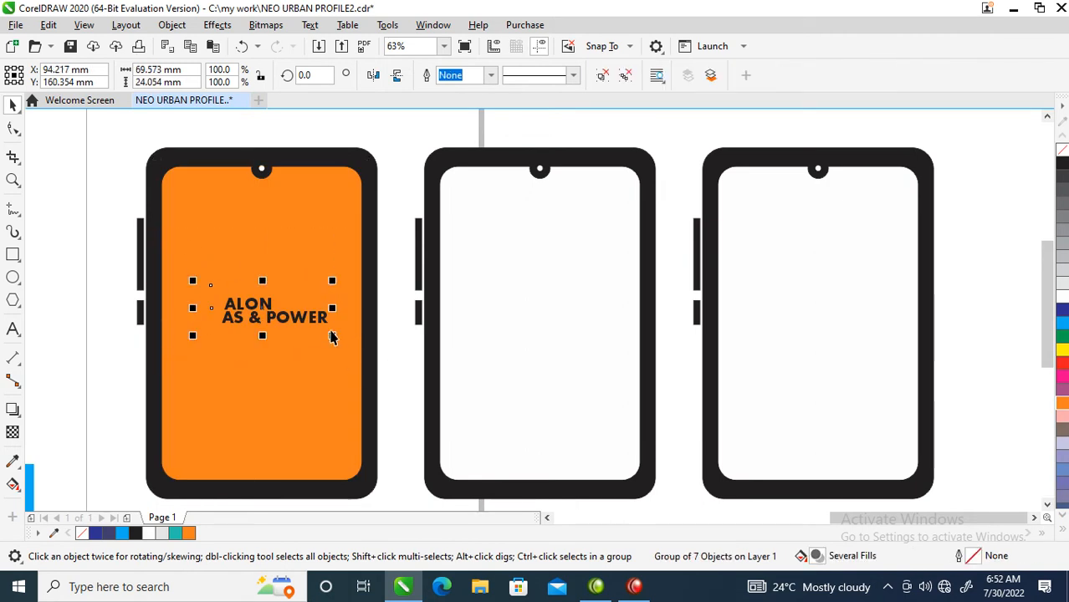
pyautogui.moveTo(296, 324); pyautogui.dragTo(582, 328)
# Recolour the logo on the first device white
pyautogui.moveTo(156, 252); pyautogui.dragTo(372, 395)
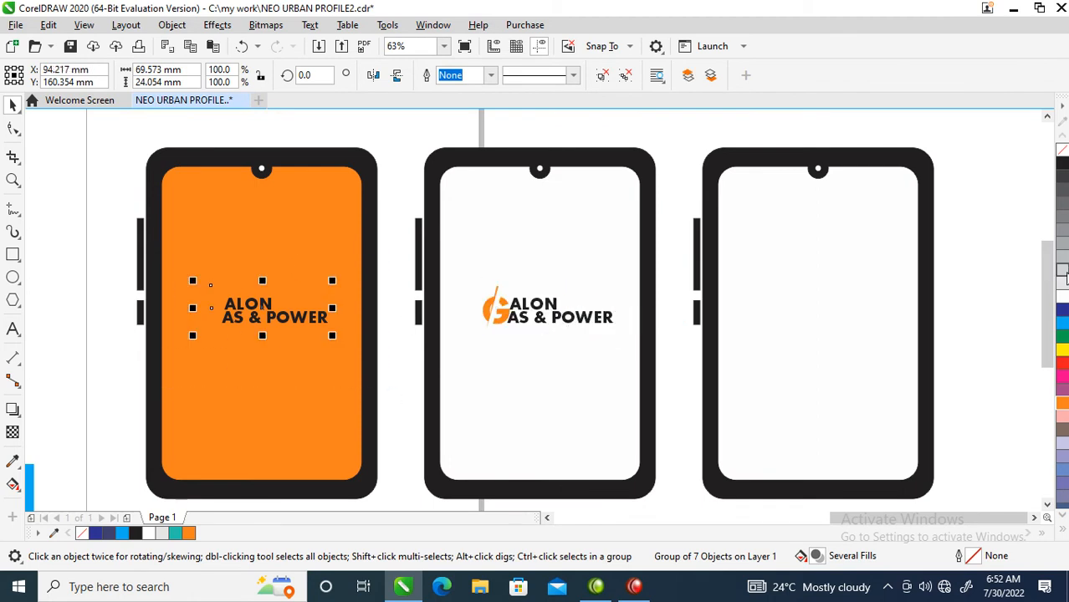
pyautogui.click(1061, 299)
pyautogui.scroll(-2, 614, 357)
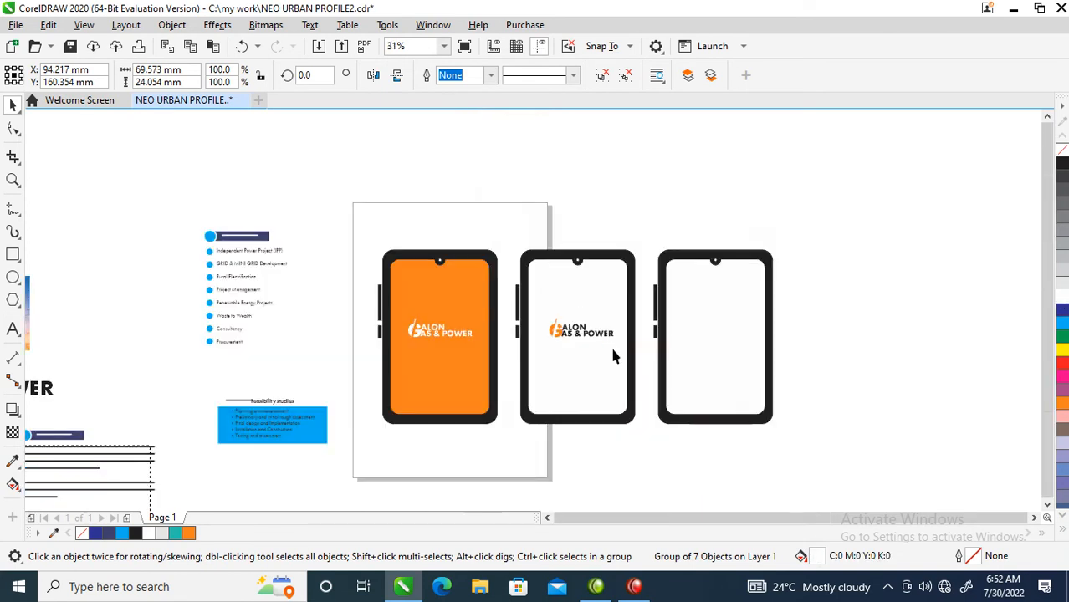
# Draw an orange rectangle about 95 x 70 mm across the top of the third device's screen
pyautogui.moveTo(211, 231); pyautogui.dragTo(753, 421)
pyautogui.moveTo(699, 196); pyautogui.dragTo(876, 371)
pyautogui.press('space')
pyautogui.click(497, 296)
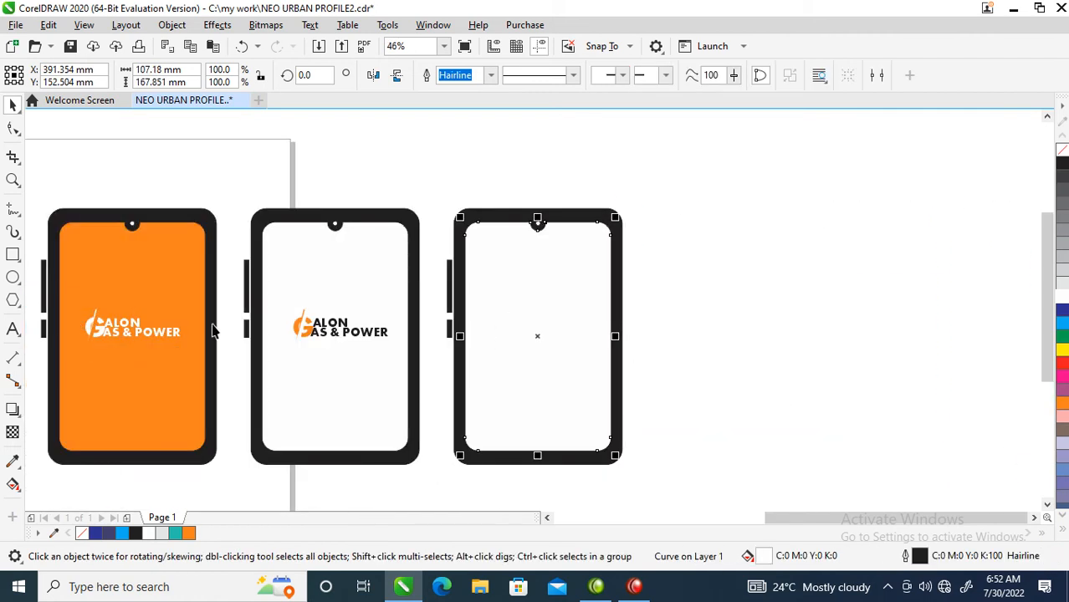
pyautogui.click(12, 256)
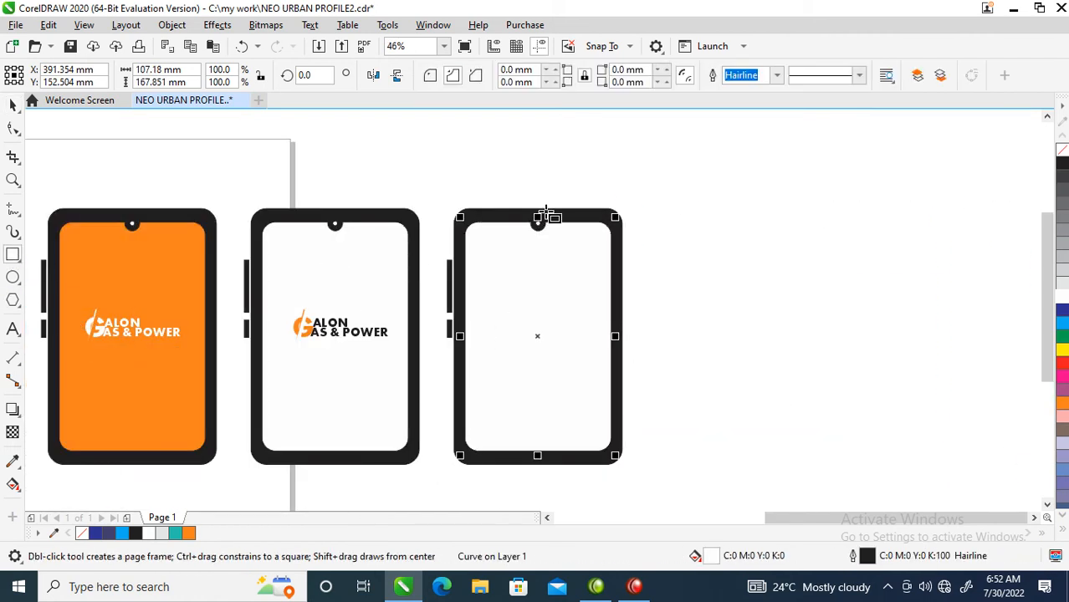
pyautogui.moveTo(470, 210); pyautogui.dragTo(599, 306)
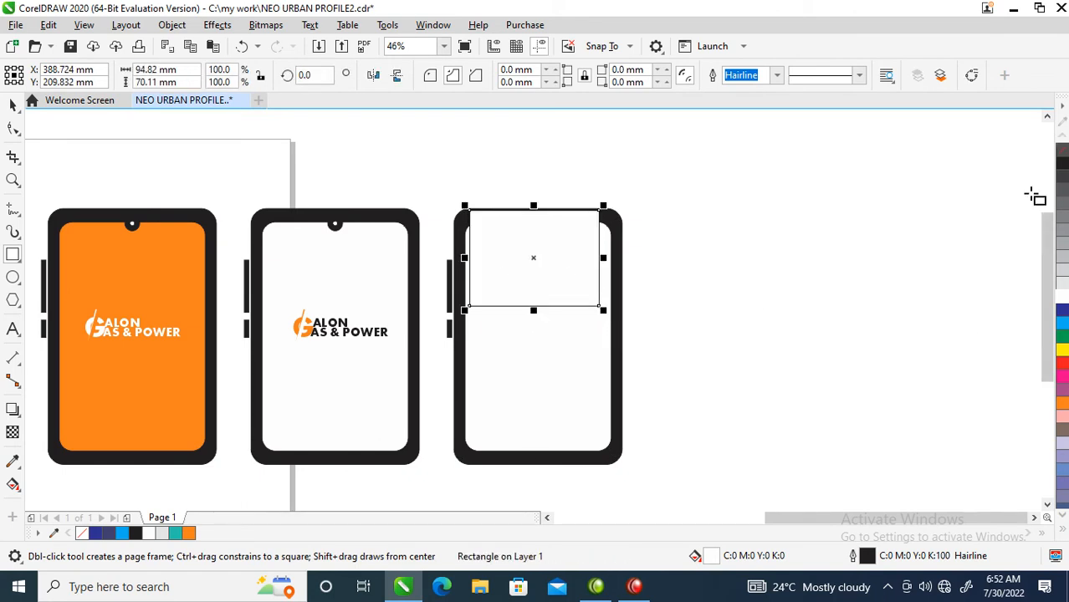
pyautogui.click(1062, 404)
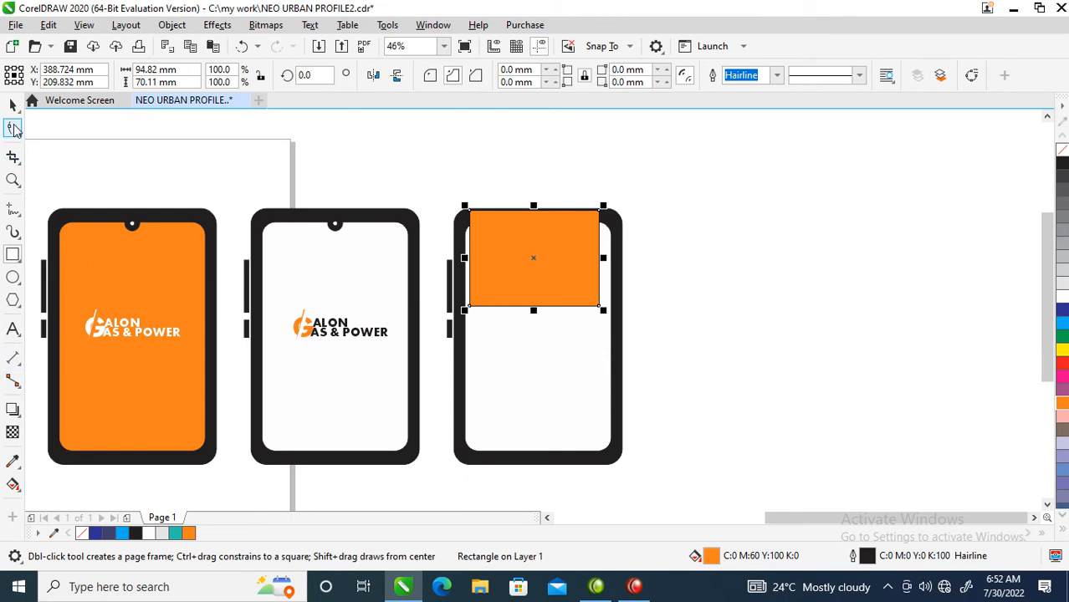
# Round the orange rectangle's corners to about 8.6 mm
pyautogui.click(13, 128)
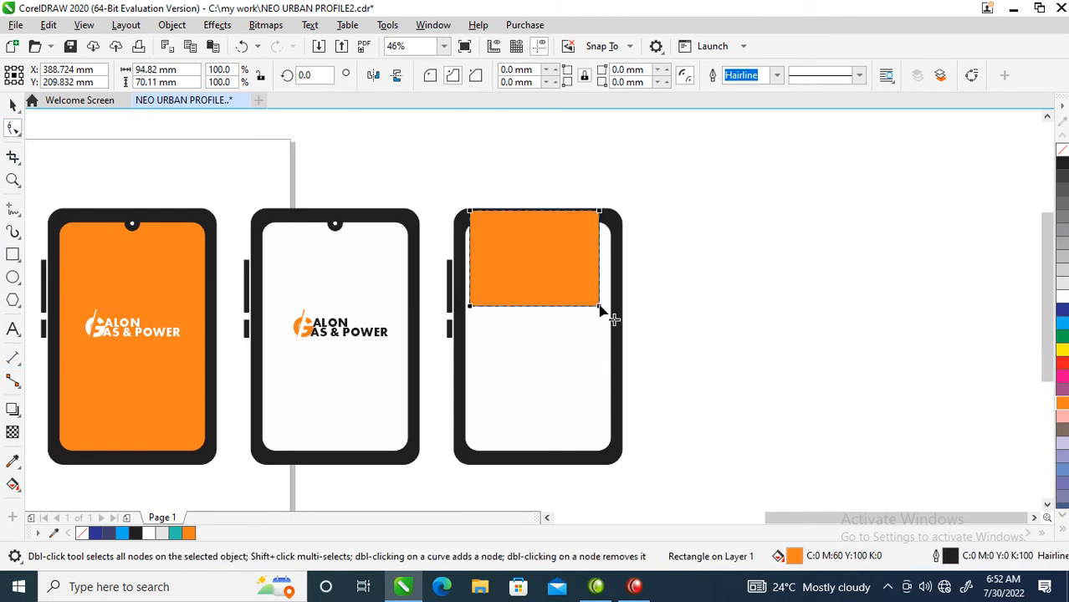
pyautogui.moveTo(600, 307); pyautogui.dragTo(594, 298)
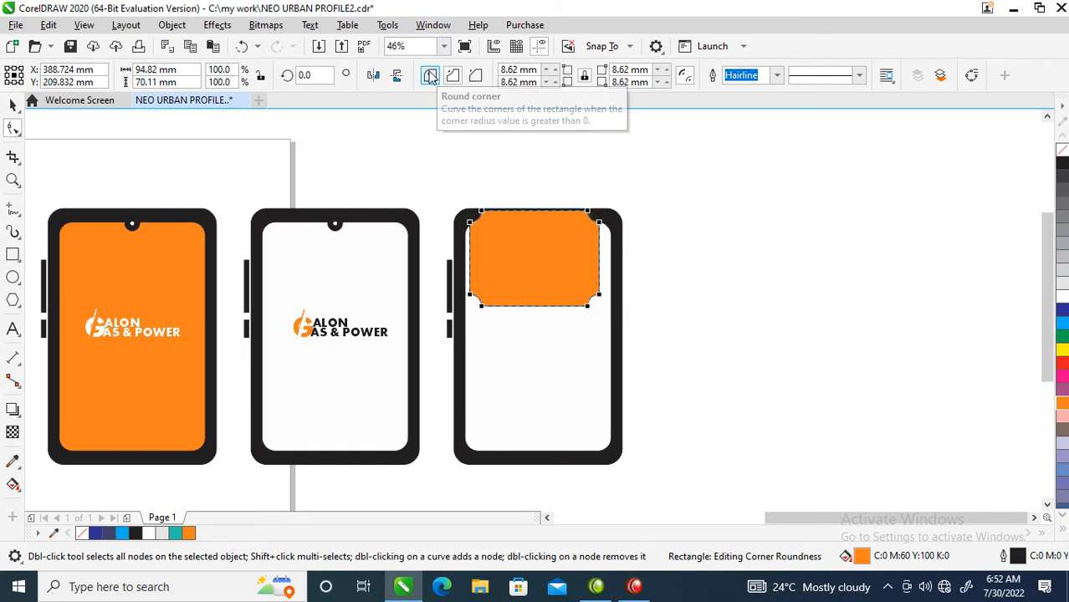
# Remove the orange rectangle's outline and move it off the device to the empty canvas
pyautogui.click(429, 76)
pyautogui.press('space')
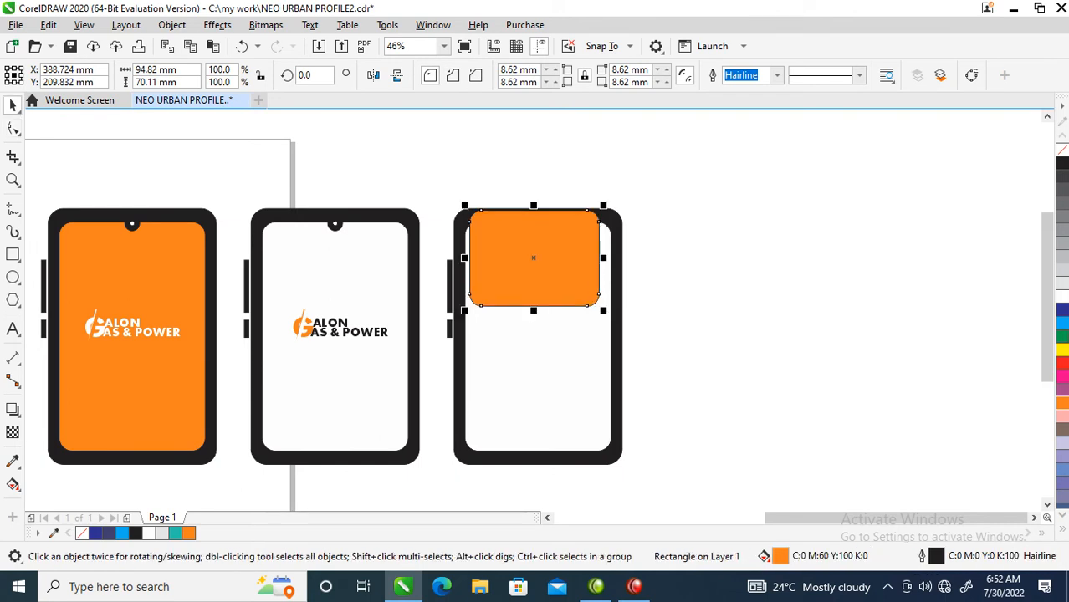
pyautogui.rightClick(1062, 151)
pyautogui.moveTo(511, 266); pyautogui.dragTo(518, 294)
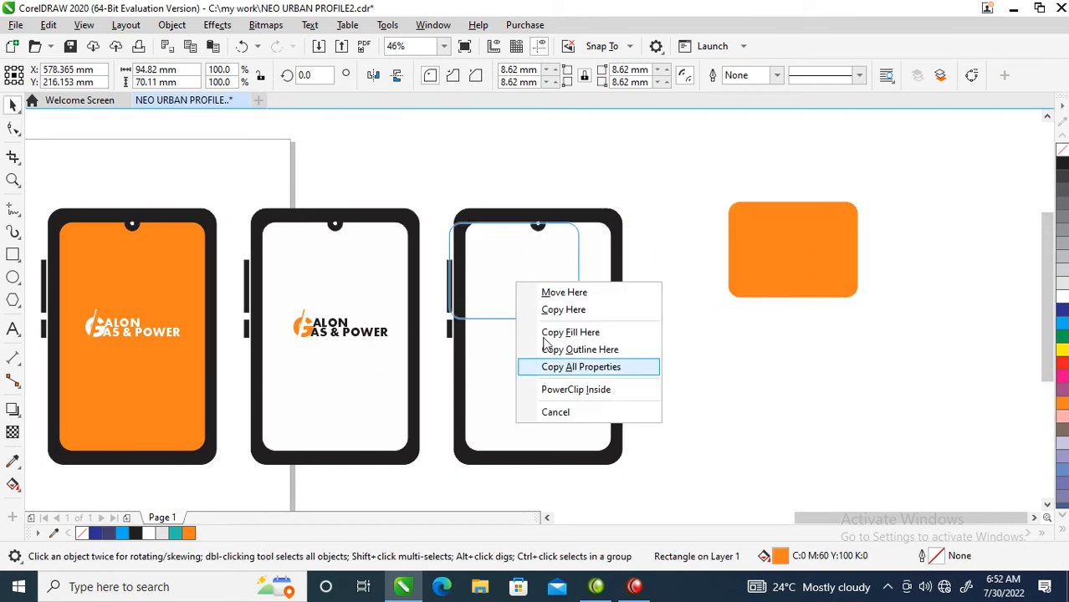
# Place the orange rectangle inside the third device's screen as a PowerClip and position it along the screen's top
pyautogui.click(711, 148)
pyautogui.click(774, 251)
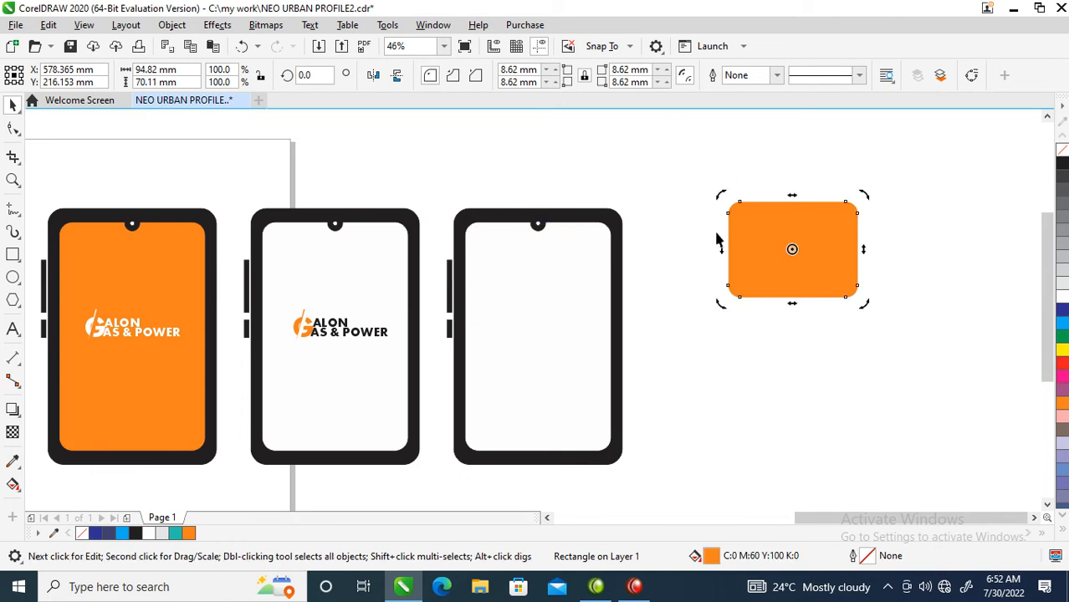
pyautogui.click(172, 24)
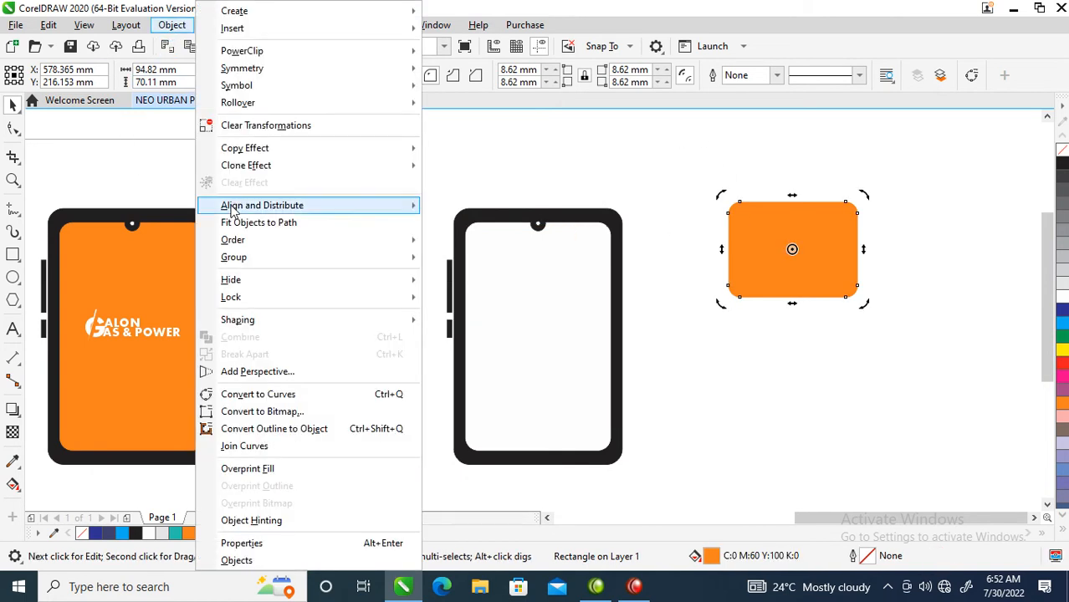
pyautogui.moveTo(254, 55)
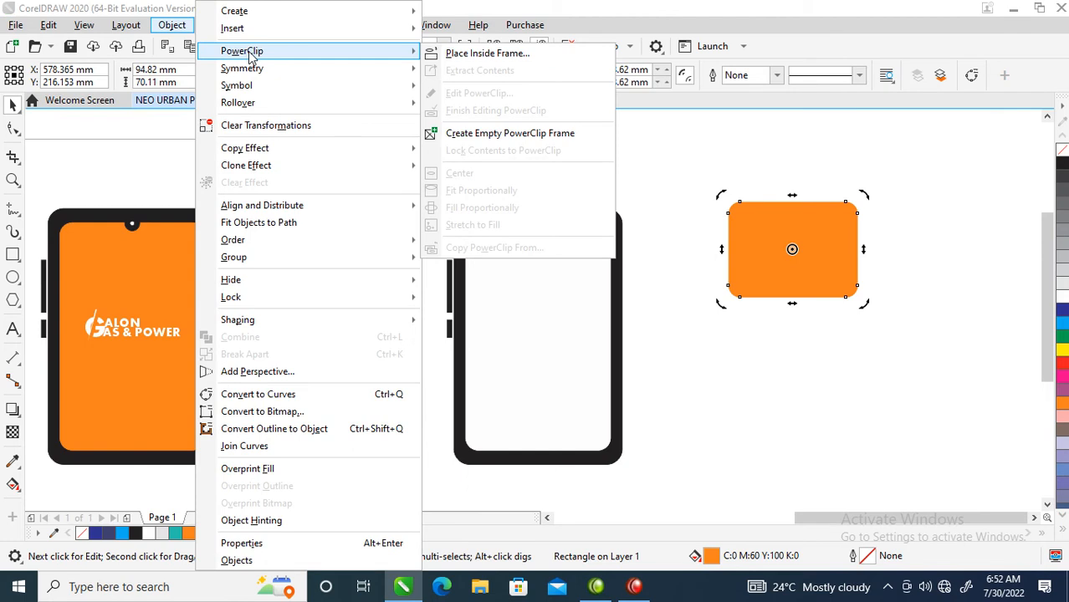
pyautogui.click(490, 54)
pyautogui.click(523, 303)
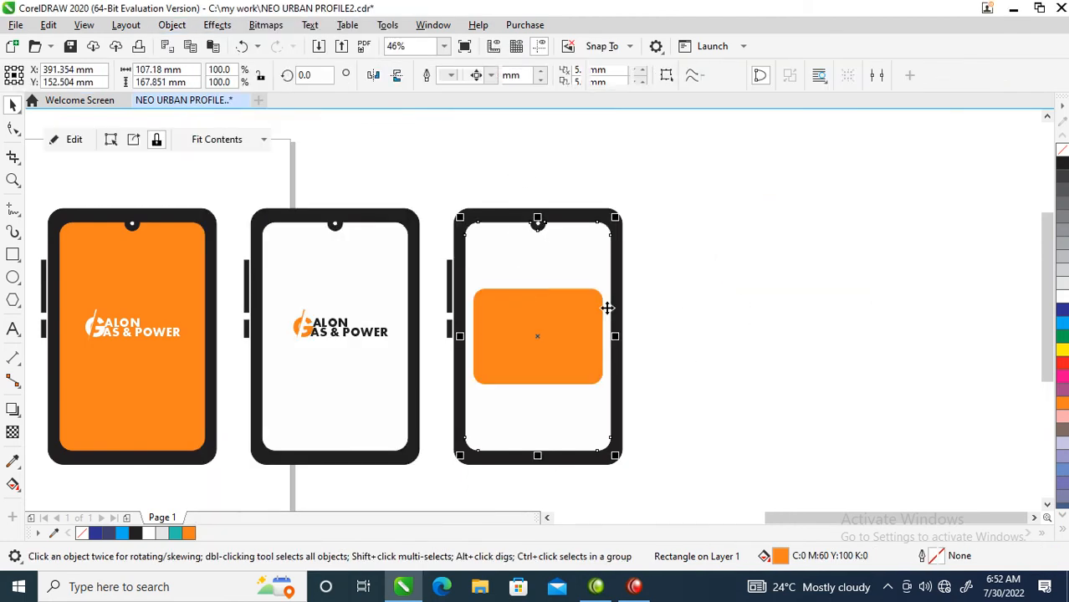
pyautogui.keyDown('ctrl'); pyautogui.click(540, 326); pyautogui.keyUp('ctrl')
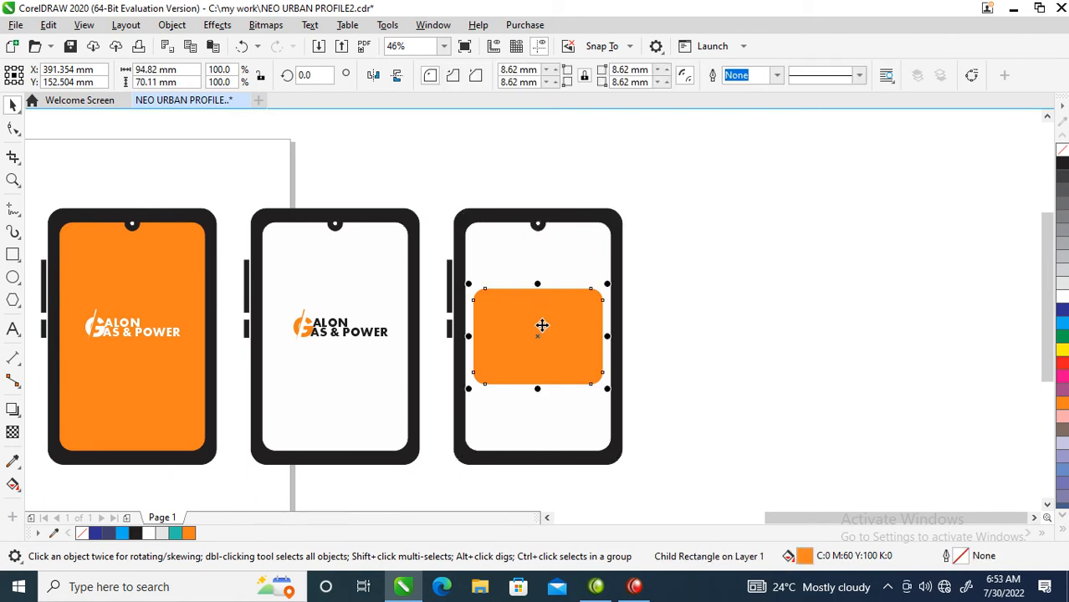
pyautogui.moveTo(542, 334); pyautogui.dragTo(548, 265)
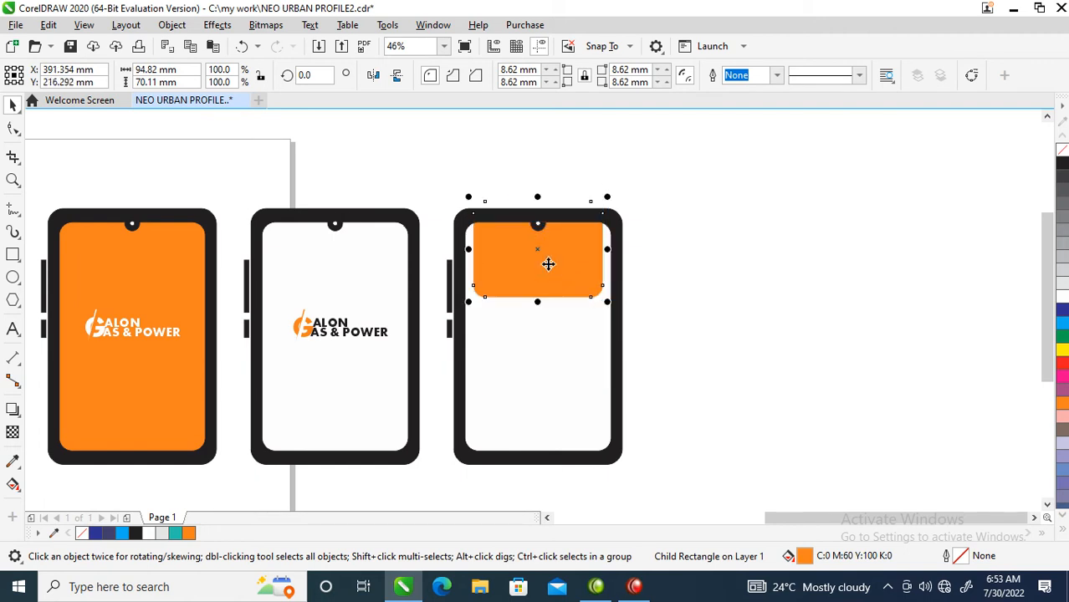
# Bring the two power-line photos next to the third device
pyautogui.scroll(-2, 527, 314)
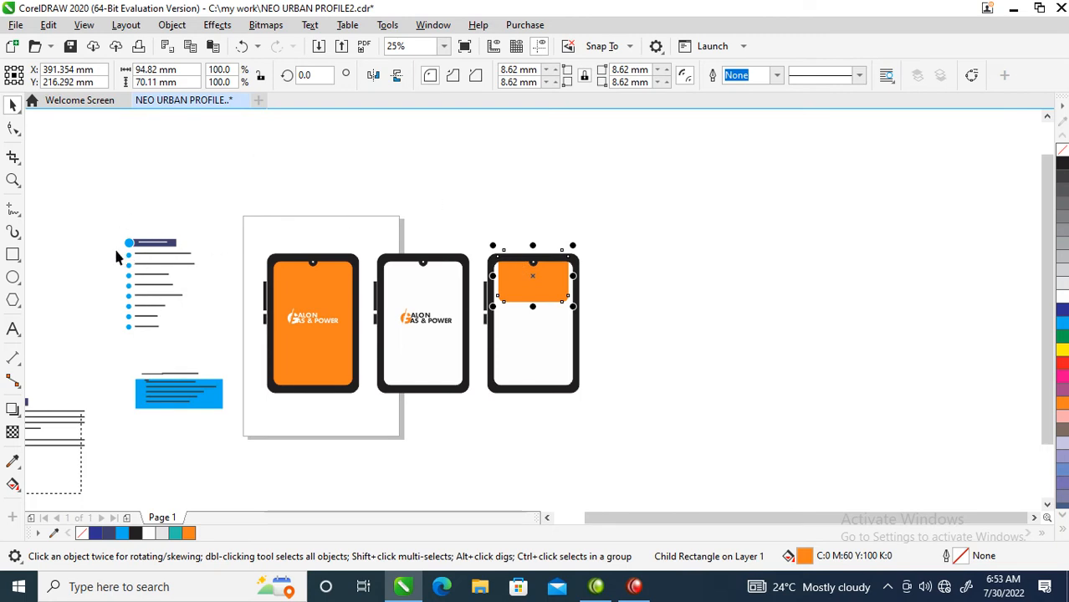
pyautogui.scroll(-1, 128, 293)
pyautogui.press('F2')
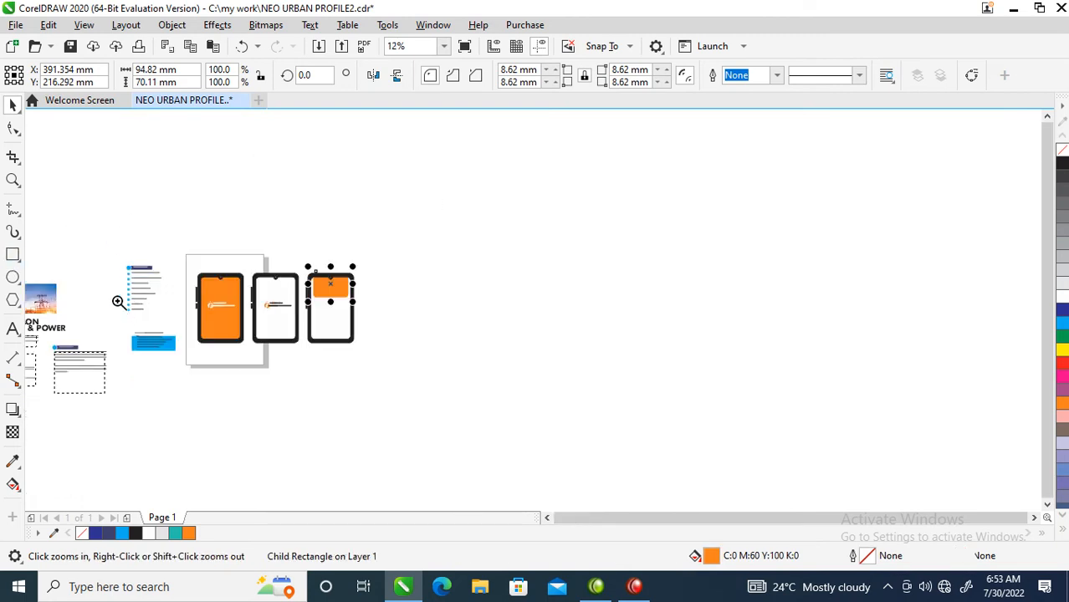
pyautogui.moveTo(474, 211); pyautogui.dragTo(930, 291)
pyautogui.click(273, 290)
pyautogui.keyDown('shift'); pyautogui.click(121, 377); pyautogui.keyUp('shift')
pyautogui.press('z')
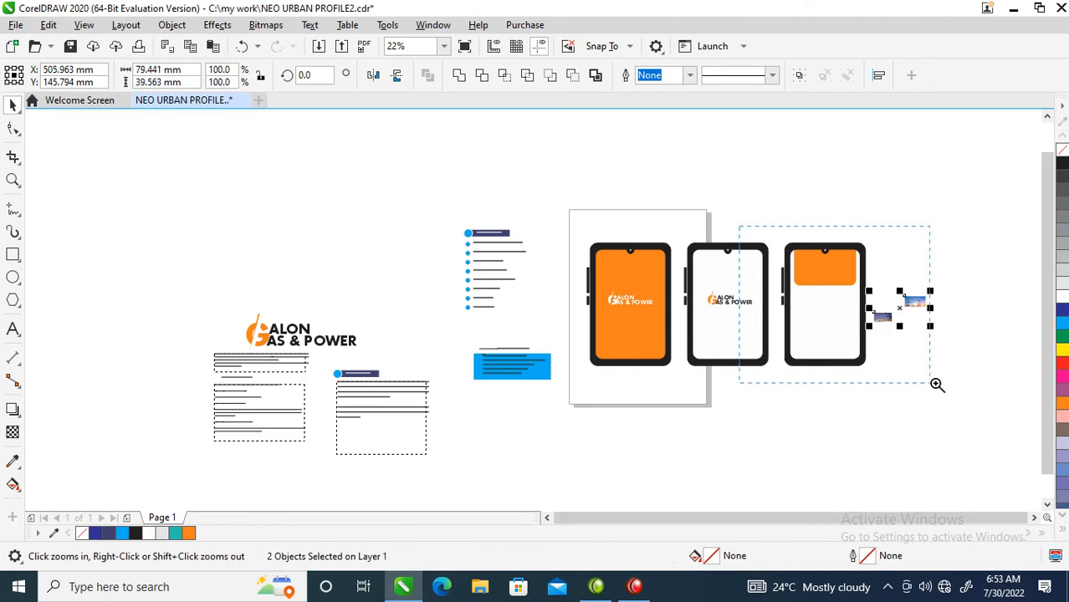
pyautogui.moveTo(912, 383); pyautogui.dragTo(913, 383)
pyautogui.press('space')
pyautogui.moveTo(734, 312); pyautogui.dragTo(690, 227)
pyautogui.click(482, 226)
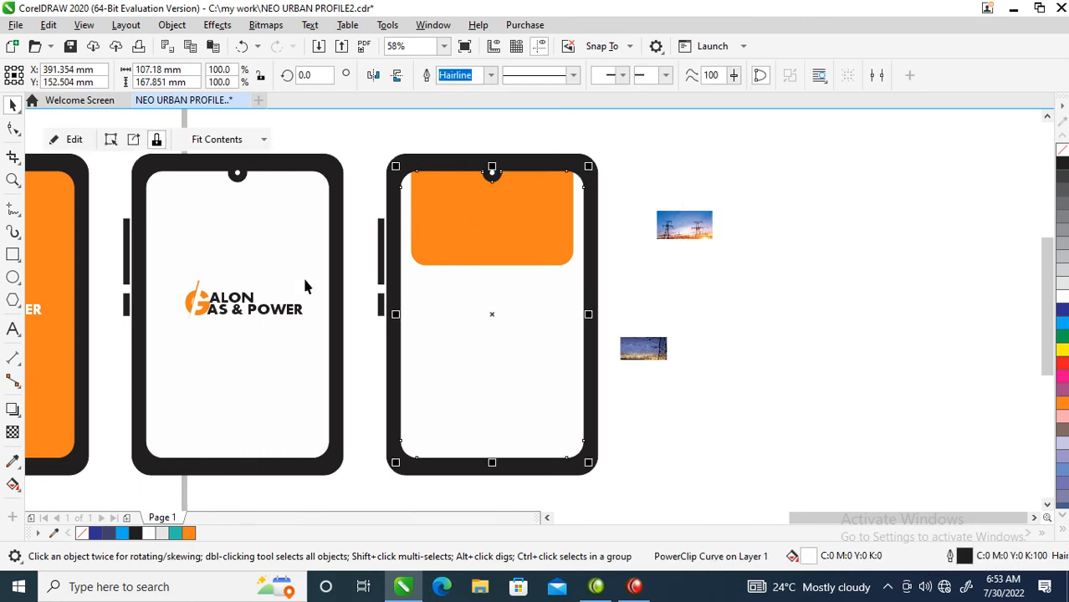
# Draw a white rectangle about 34 x 19 mm in the upper-left of the orange header
pyautogui.click(14, 258)
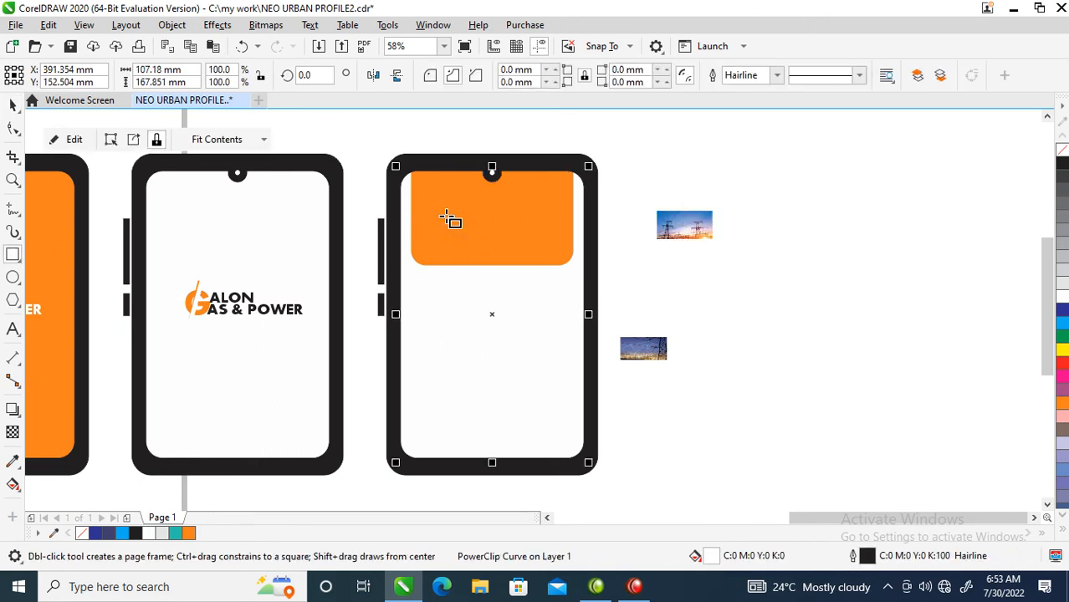
pyautogui.moveTo(421, 193); pyautogui.dragTo(489, 234)
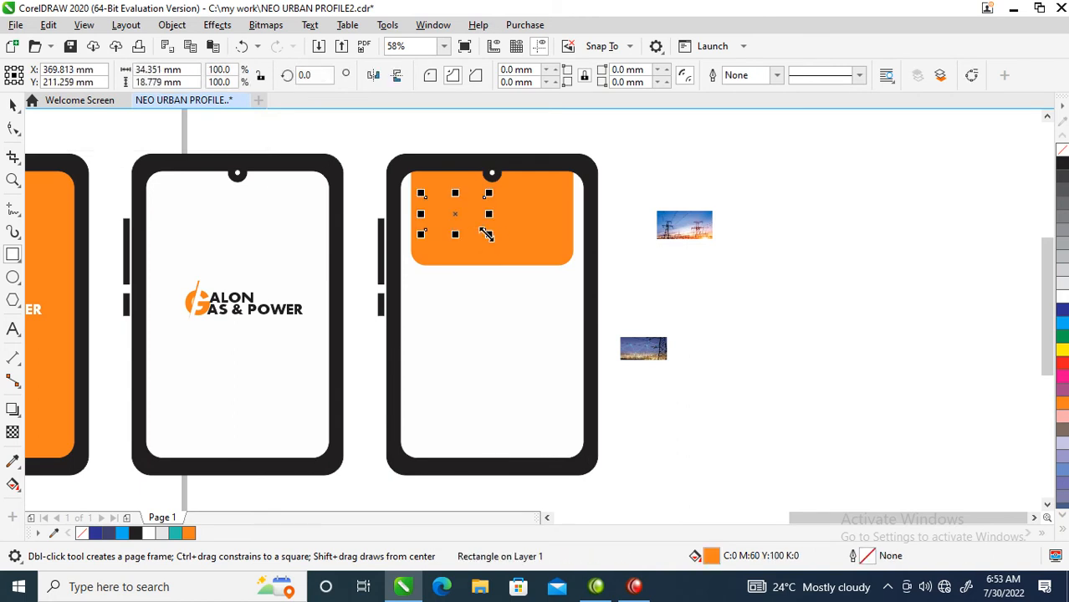
pyautogui.click(1063, 300)
# Duplicate the white rectangle beside the first one in the header
pyautogui.press('z')
pyautogui.moveTo(374, 148); pyautogui.dragTo(802, 371)
pyautogui.moveTo(283, 243); pyautogui.dragTo(400, 259)
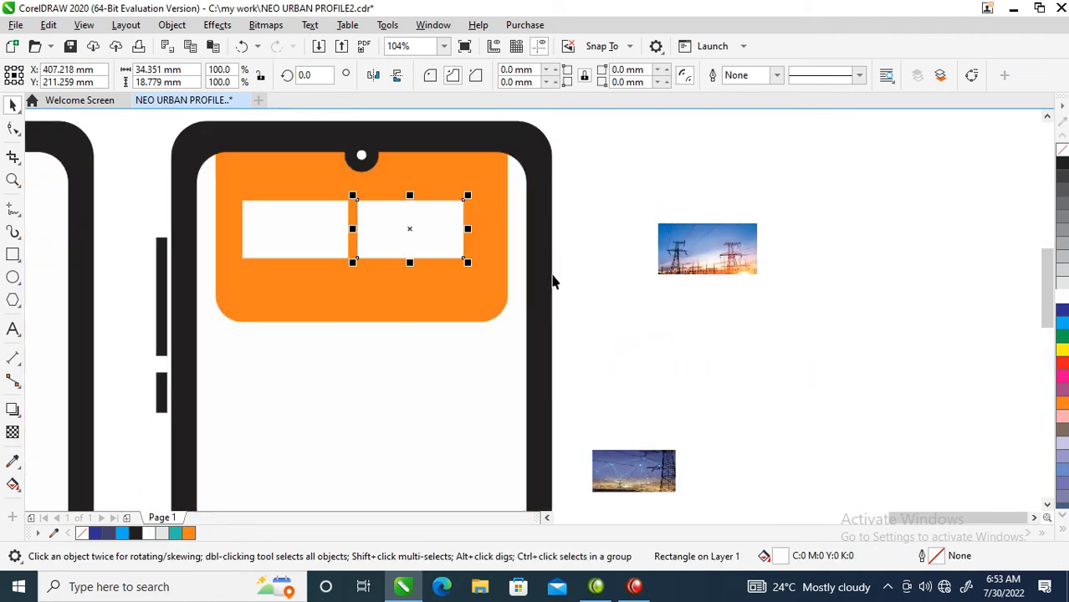
# Place the two power-line photos inside the two white rectangles as PowerClip contents
pyautogui.moveTo(706, 253); pyautogui.dragTo(306, 226)
pyautogui.click(366, 278)
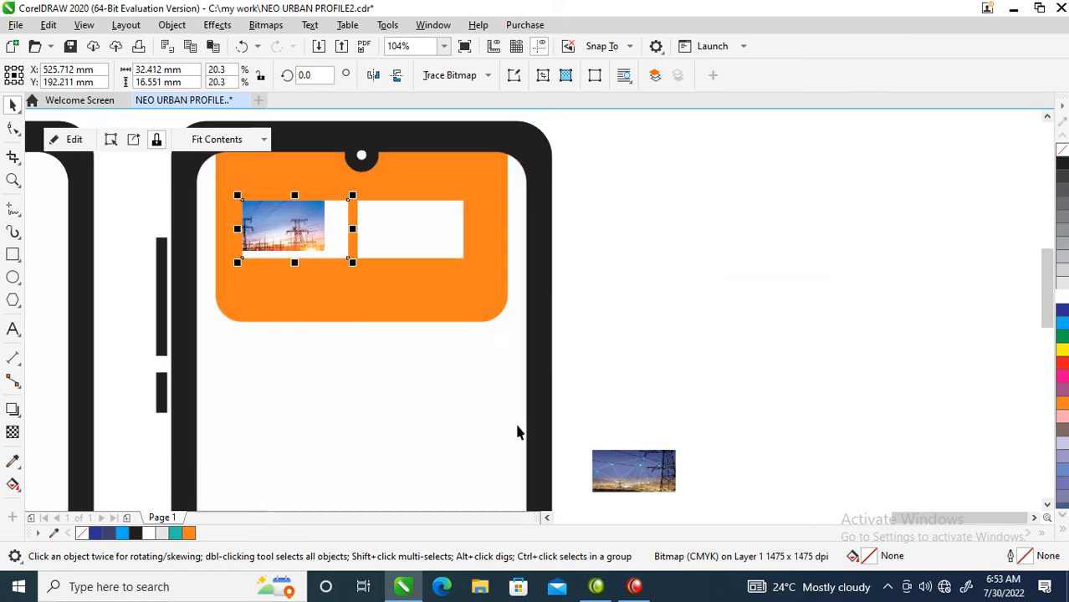
pyautogui.moveTo(658, 484); pyautogui.dragTo(415, 232)
pyautogui.click(485, 283)
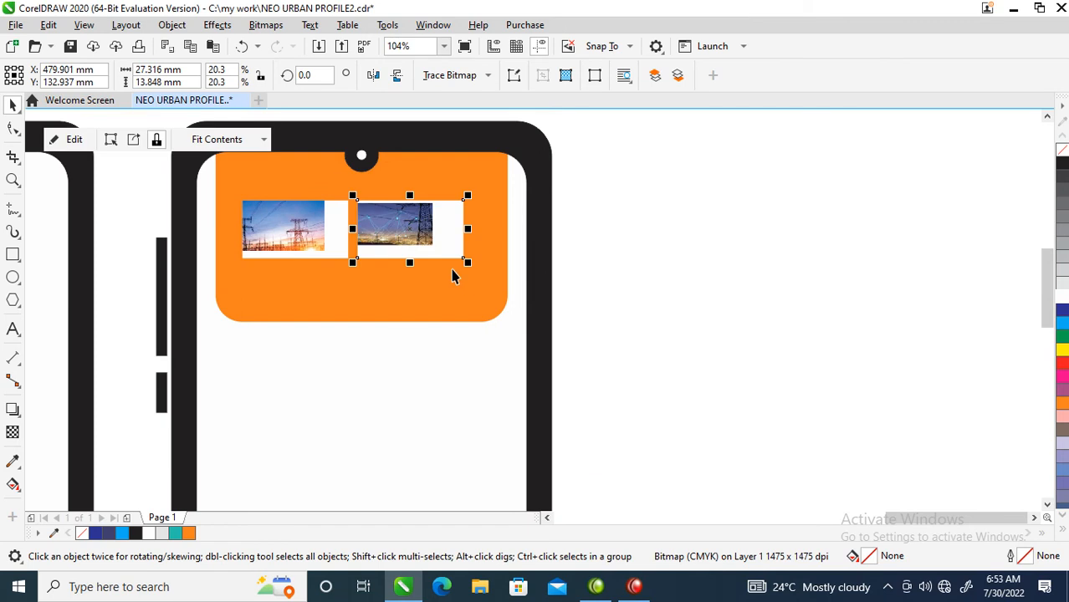
# Enlarge and reposition the second photo to fill its frame
pyautogui.keyDown('ctrl'); pyautogui.click(403, 224); pyautogui.keyUp('ctrl')
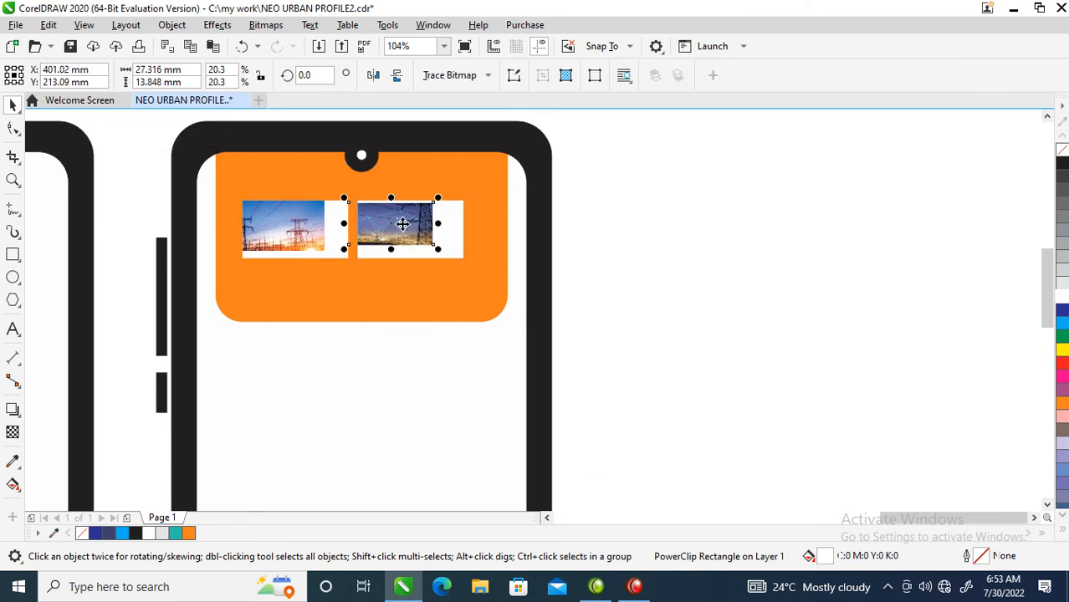
pyautogui.moveTo(441, 248); pyautogui.dragTo(485, 273)
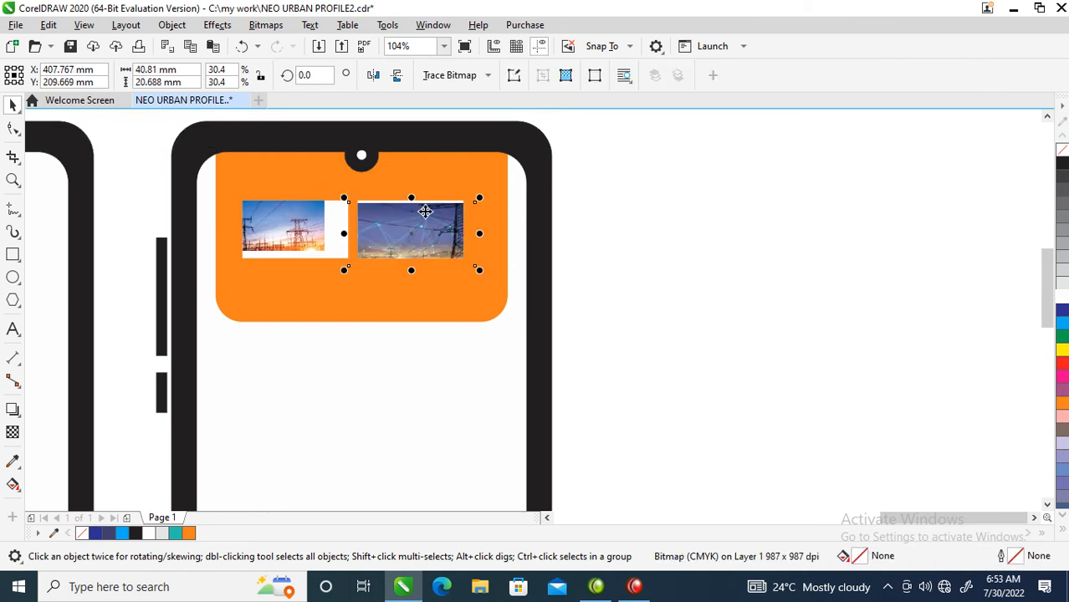
pyautogui.moveTo(416, 218); pyautogui.dragTo(416, 213)
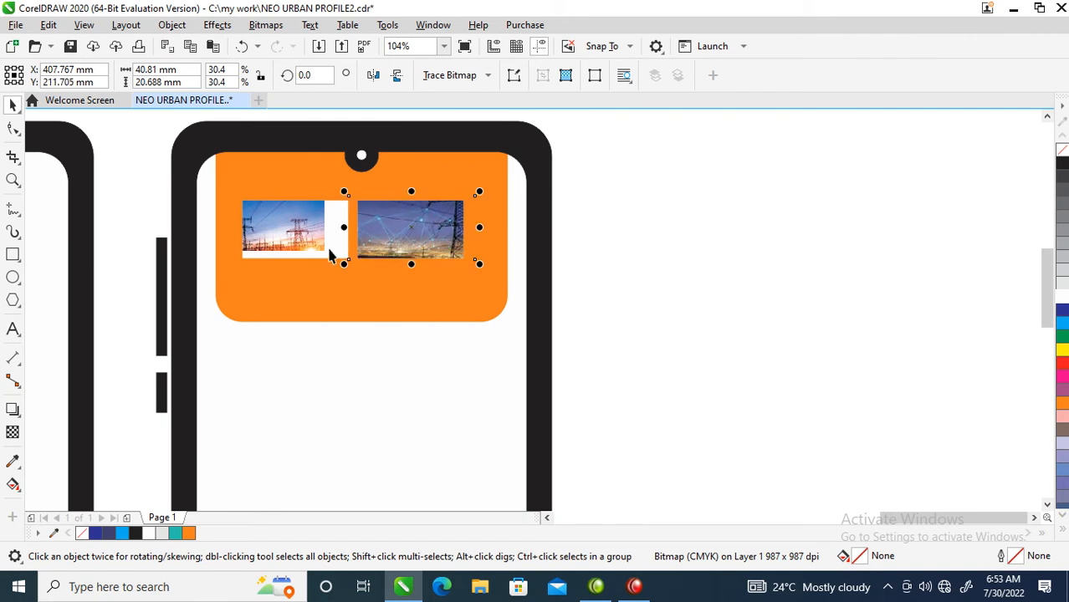
# Enlarge and reposition the first photo to fill its frame
pyautogui.keyDown('ctrl'); pyautogui.click(292, 230); pyautogui.keyUp('ctrl')
pyautogui.moveTo(296, 227); pyautogui.dragTo(316, 232)
pyautogui.moveTo(353, 200); pyautogui.dragTo(357, 187)
pyautogui.click(369, 210)
# Remove both photo frames' outlines, group them, and centre the group horizontally on the third device
pyautogui.moveTo(658, 172); pyautogui.dragTo(125, 332)
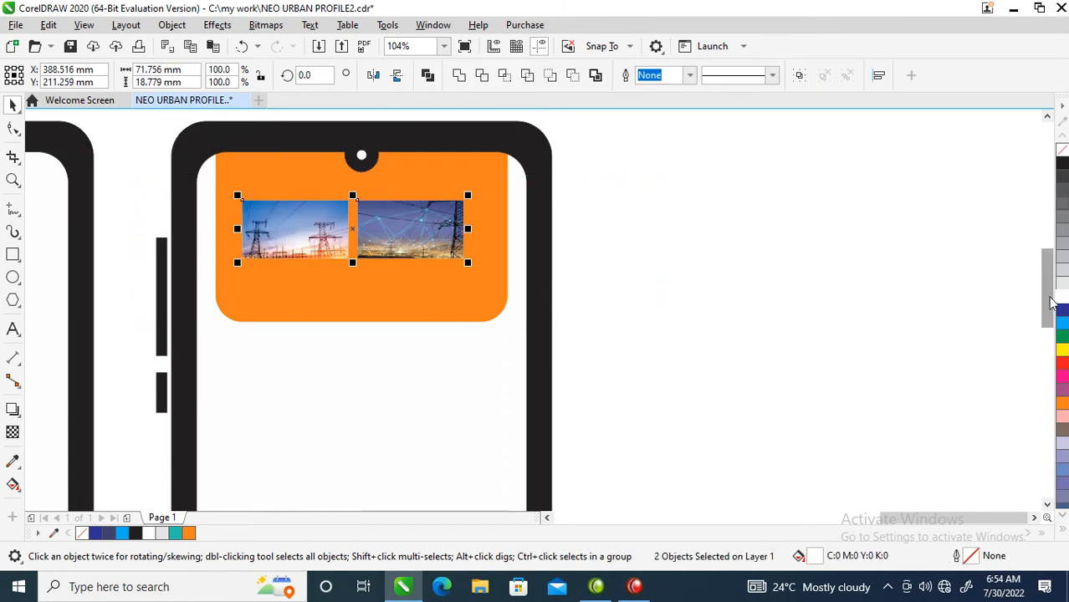
pyautogui.rightClick(1057, 299)
pyautogui.hotkey('ctrl', 'g')
pyautogui.keyDown('shift'); pyautogui.click(360, 288); pyautogui.keyUp('shift')
pyautogui.press('c')
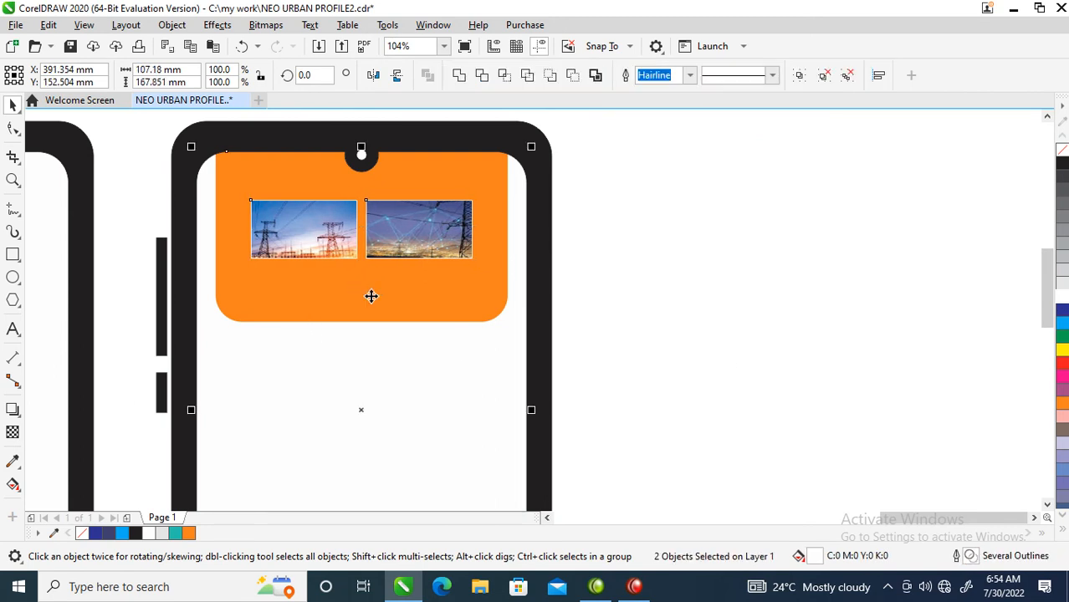
# Draw a white bar about 72.5 x 6.5 mm below the photos in the orange header
pyautogui.click(677, 264)
pyautogui.moveTo(201, 176); pyautogui.dragTo(604, 408)
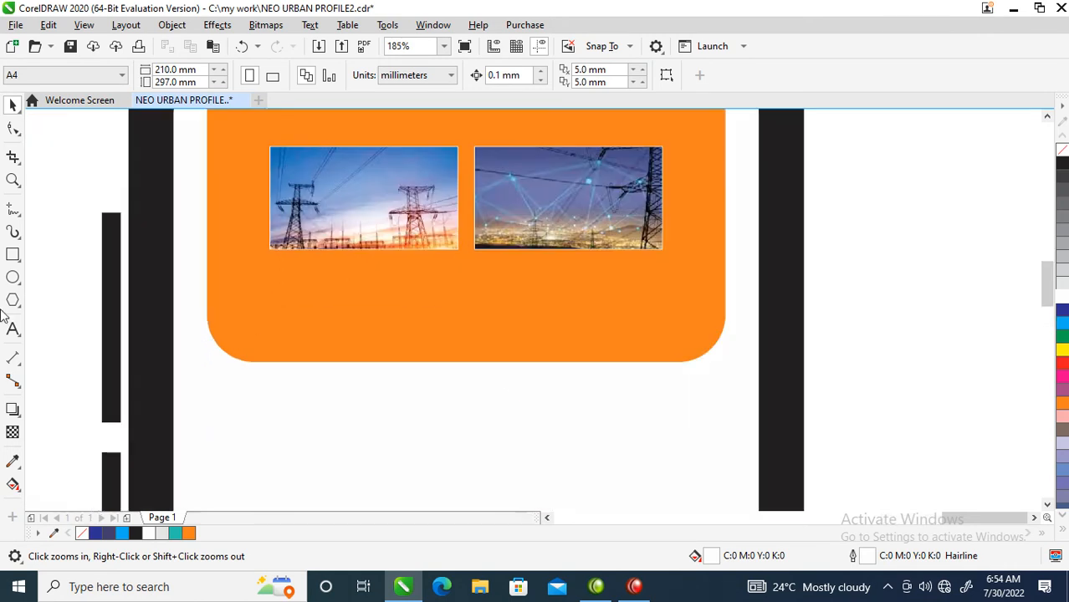
pyautogui.click(13, 255)
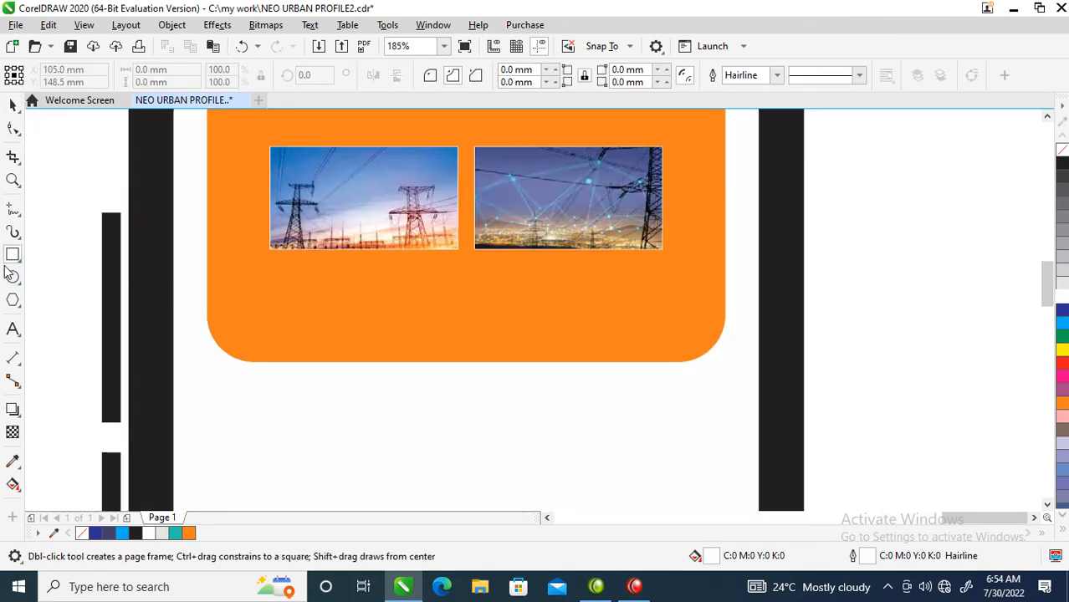
pyautogui.moveTo(266, 281); pyautogui.dragTo(663, 316)
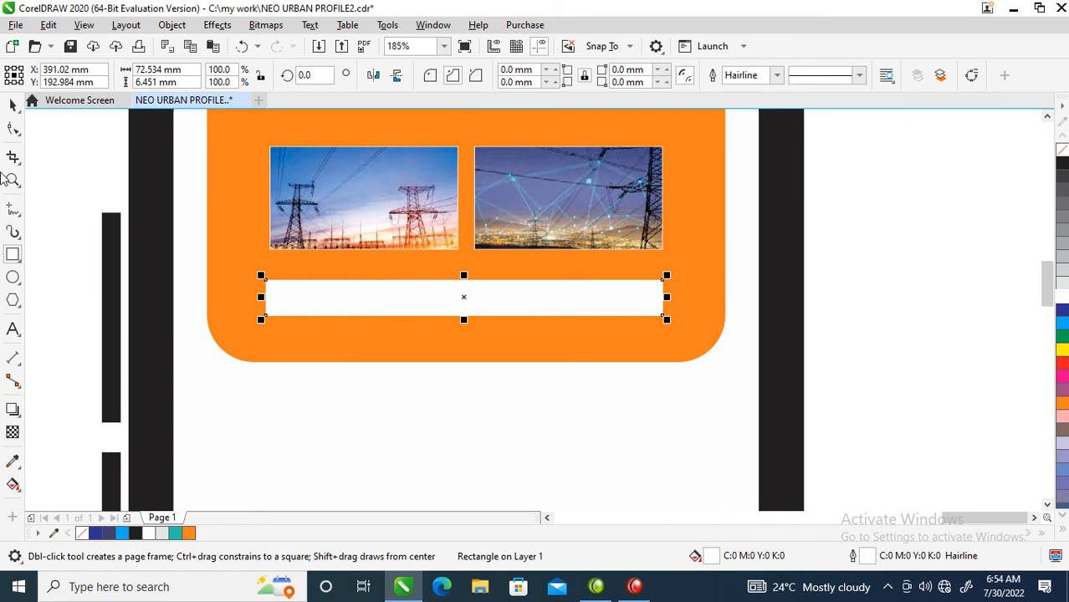
# Round the white bar's corners to about 2 mm
pyautogui.click(12, 131)
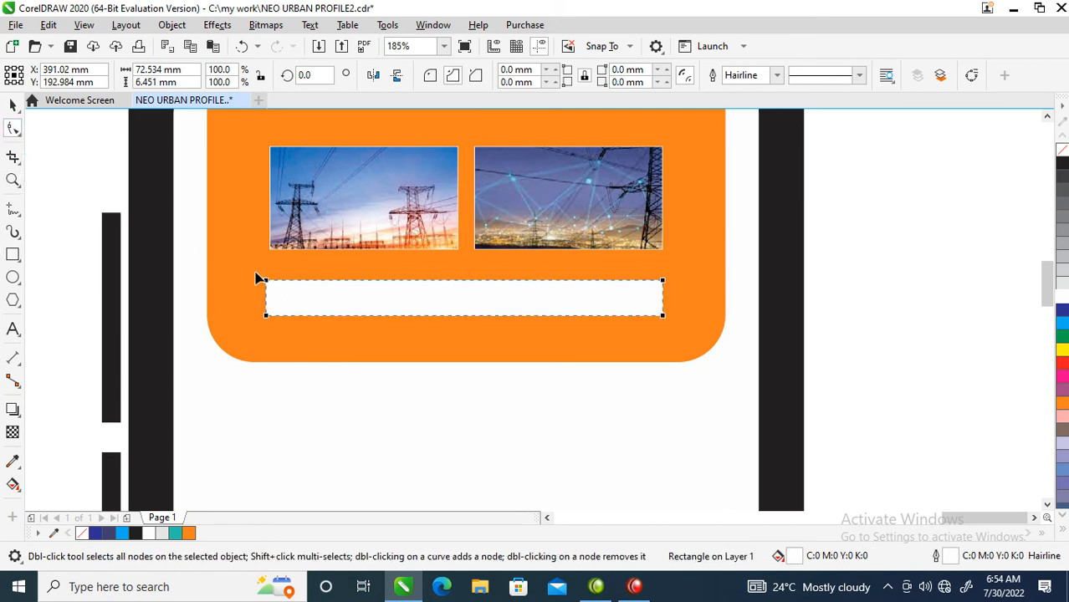
pyautogui.moveTo(265, 283); pyautogui.dragTo(277, 286)
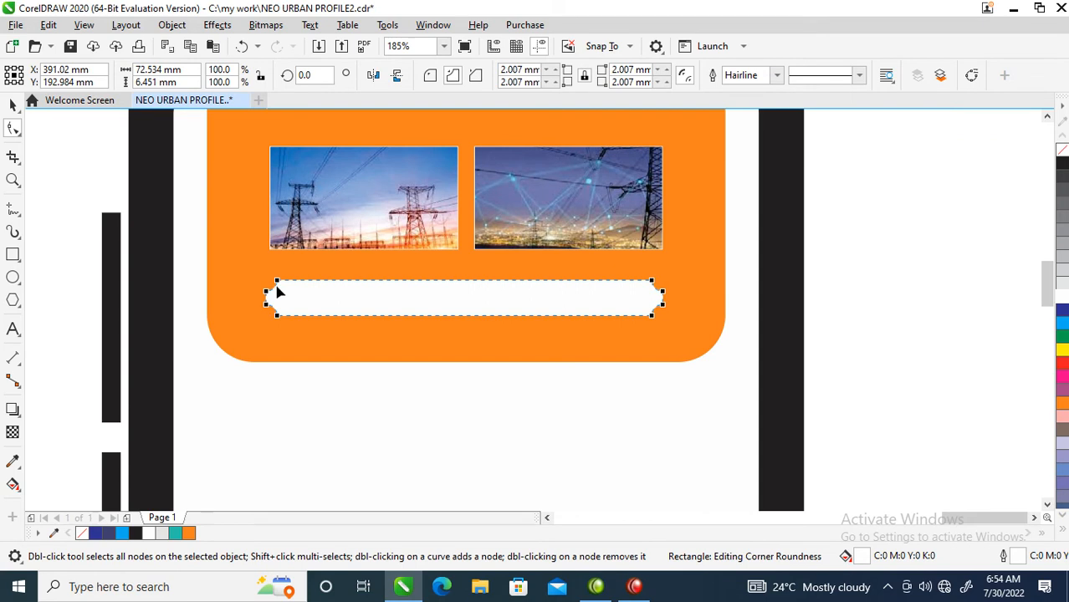
pyautogui.click(429, 77)
pyautogui.press('space')
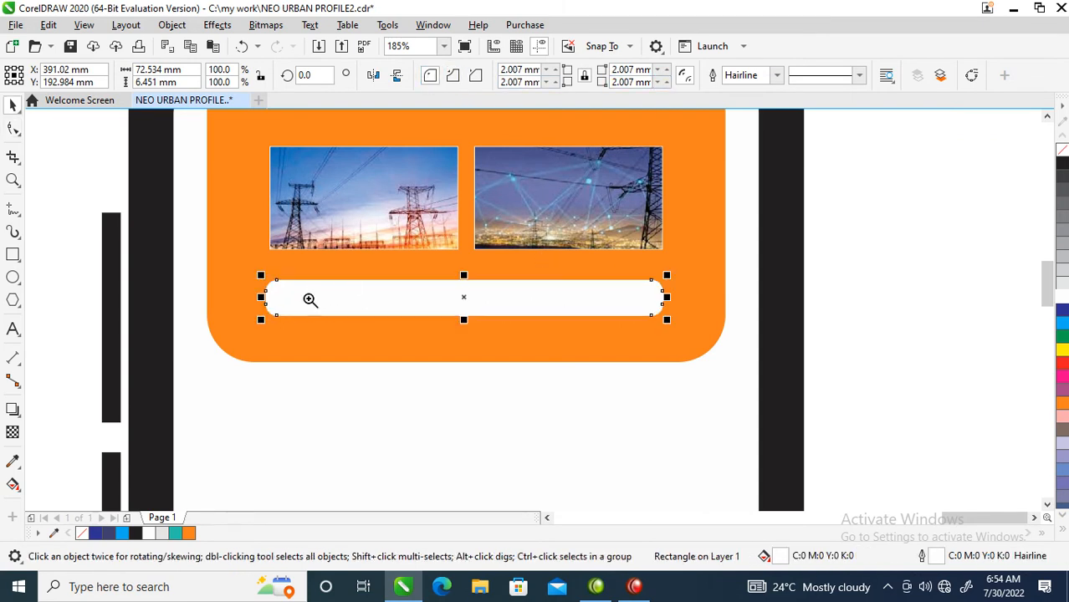
# Add a drop shadow beneath the white bar
pyautogui.press('z')
pyautogui.moveTo(235, 234); pyautogui.dragTo(800, 375)
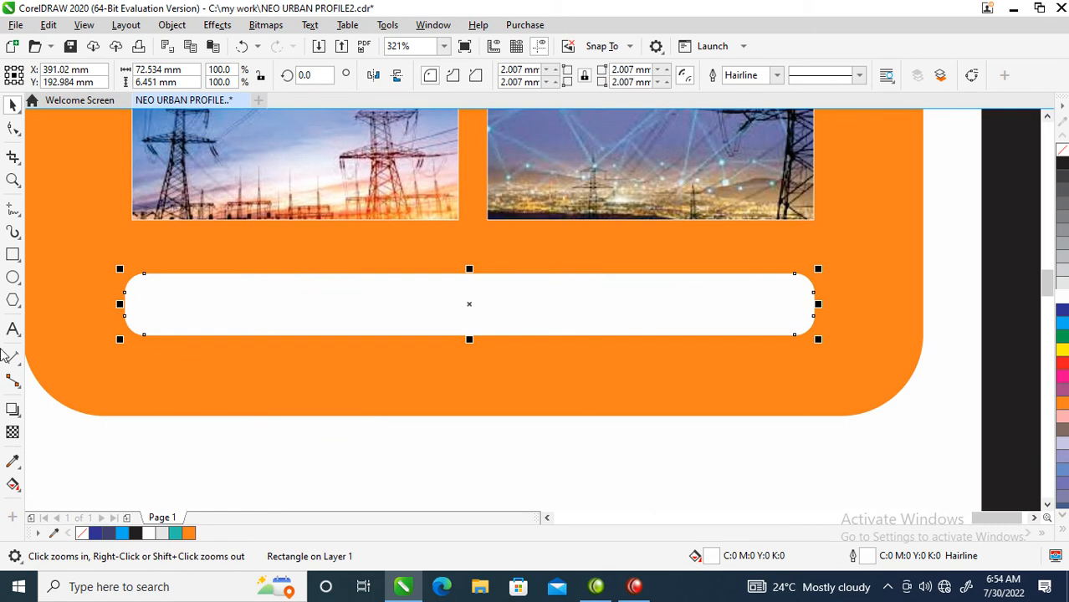
pyautogui.click(13, 409)
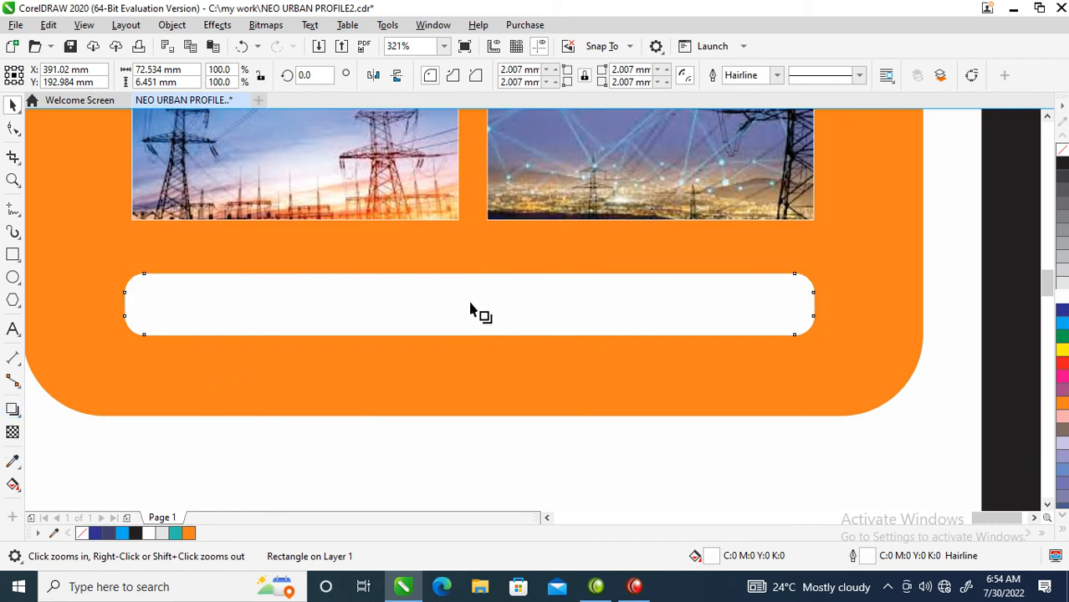
pyautogui.moveTo(472, 295); pyautogui.dragTo(493, 356)
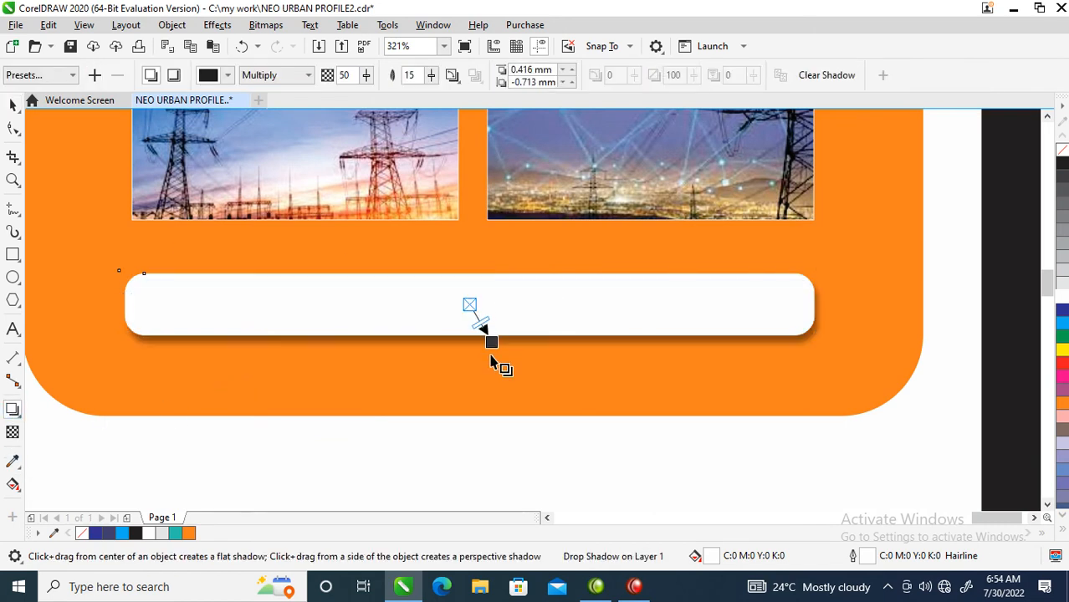
# Break the drop shadow apart from the bar and group the two together
pyautogui.click(171, 25)
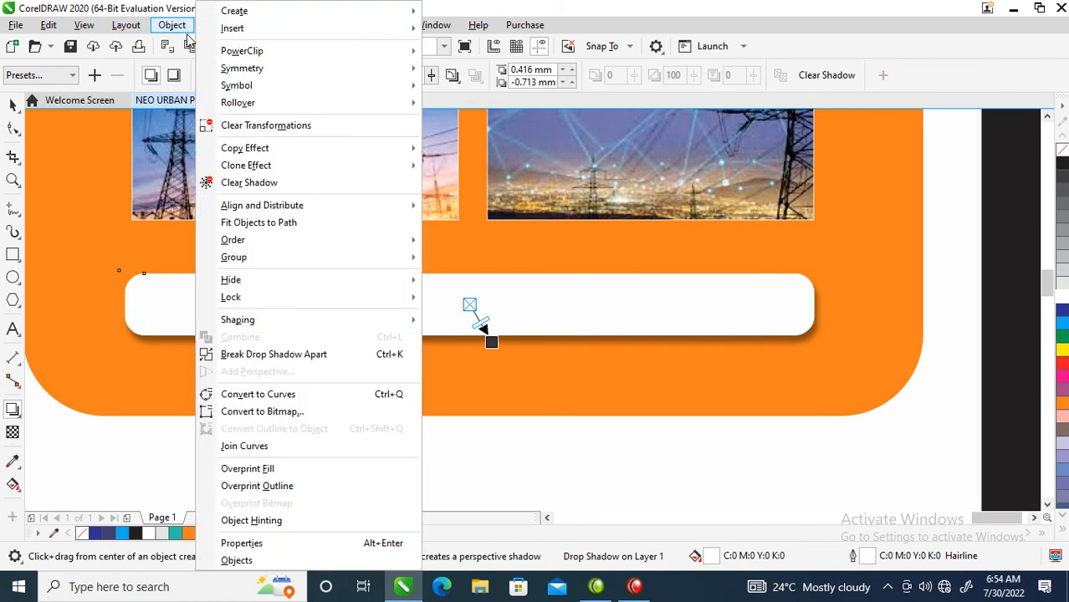
pyautogui.click(273, 355)
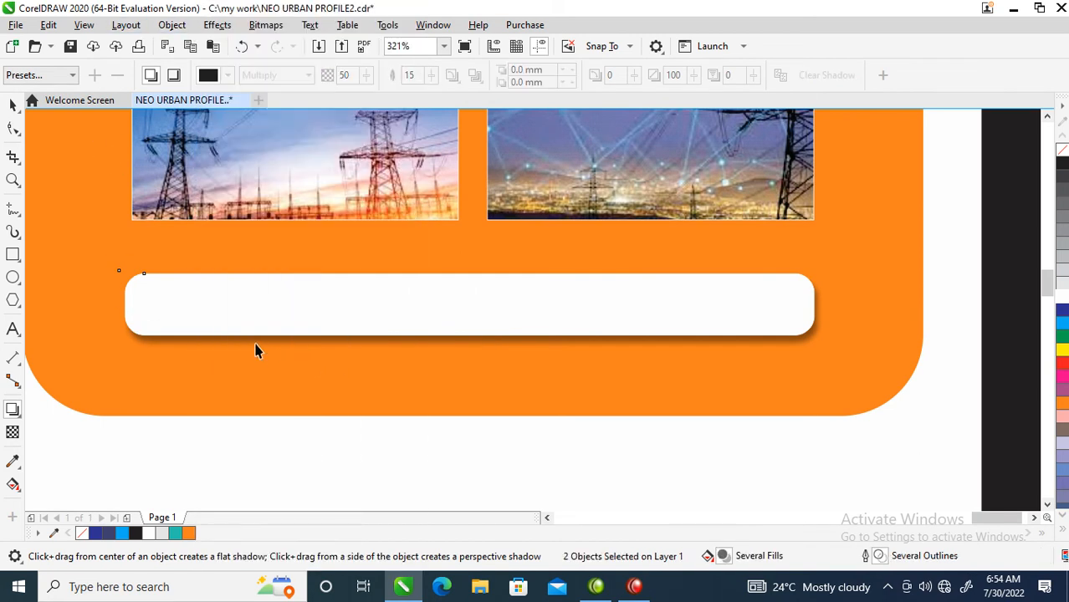
pyautogui.press('space')
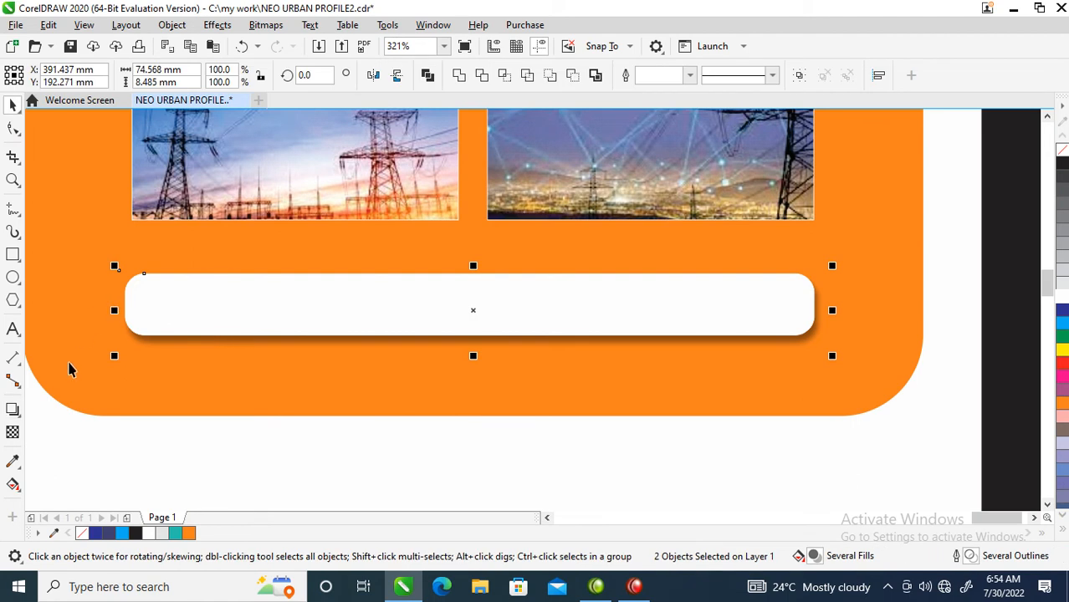
pyautogui.hotkey('ctrl', 'g')
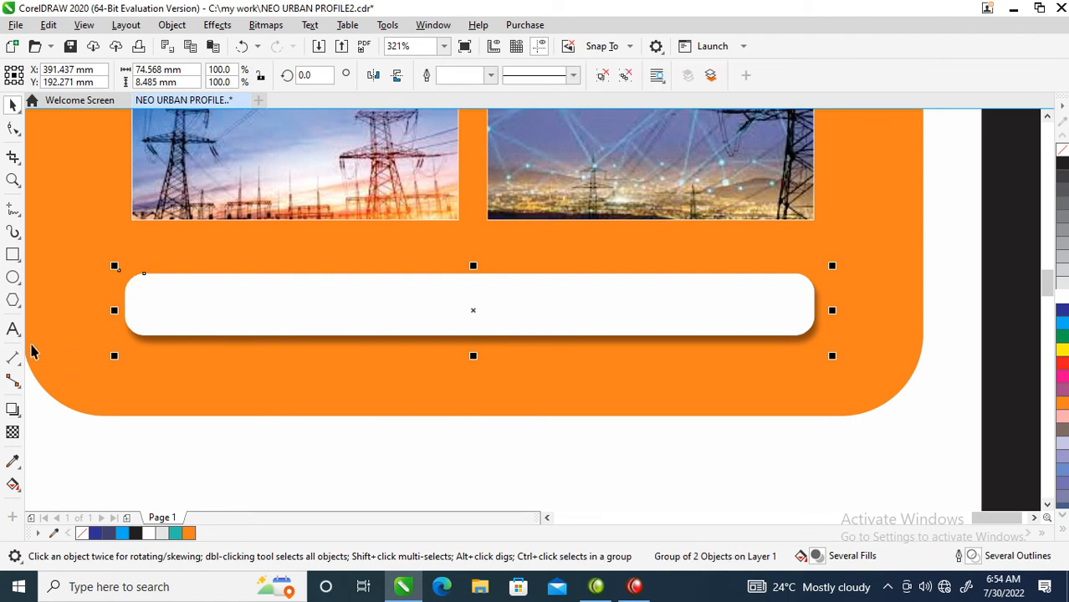
# Draw a circle about 4.3 mm wide at the left end of the white bar and fill it 70% gray
pyautogui.click(12, 277)
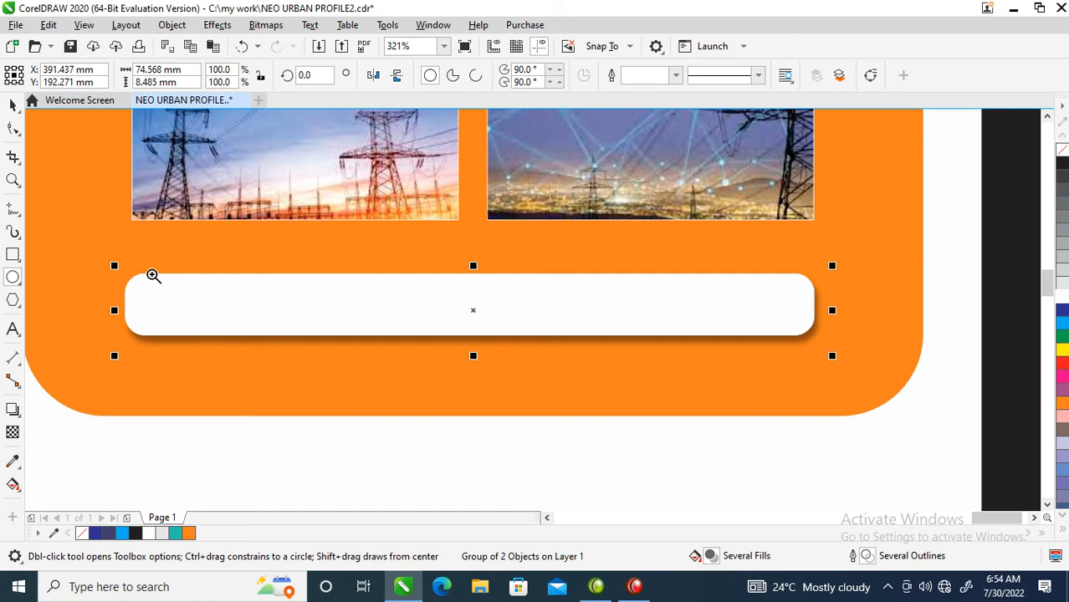
pyautogui.press('z')
pyautogui.moveTo(105, 226); pyautogui.dragTo(321, 370)
pyautogui.moveTo(328, 273); pyautogui.dragTo(438, 388)
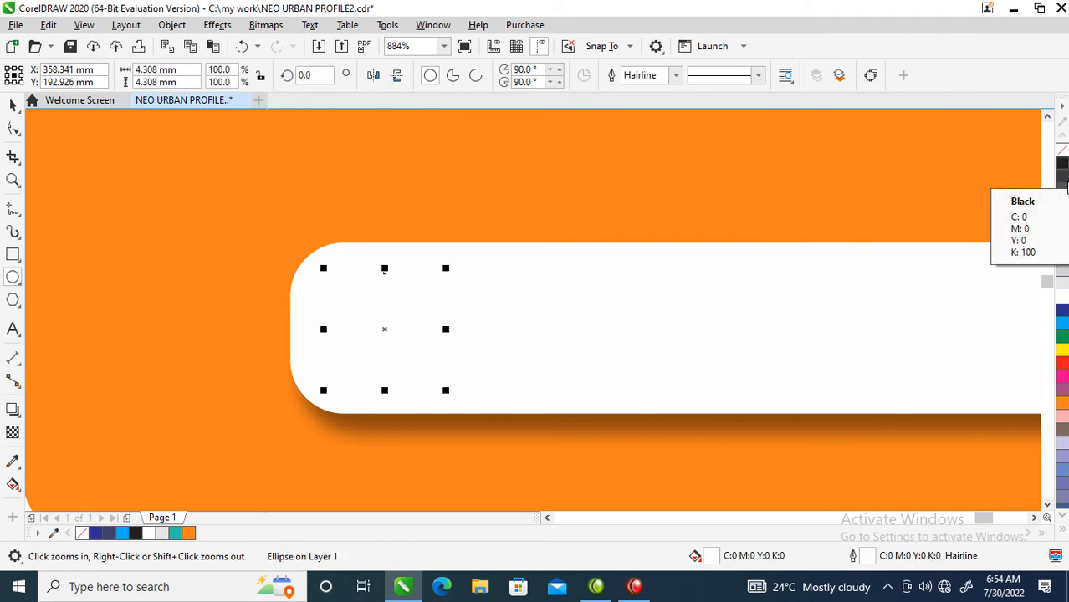
pyautogui.click(1063, 209)
pyautogui.click(1063, 220)
pyautogui.press('space')
# Make a smaller copy of the circle, about 3.2 mm, and combine both circles into a ring
pyautogui.moveTo(446, 269); pyautogui.dragTo(433, 281)
pyautogui.rightClick(433, 281)
pyautogui.click(390, 303)
pyautogui.click(394, 306)
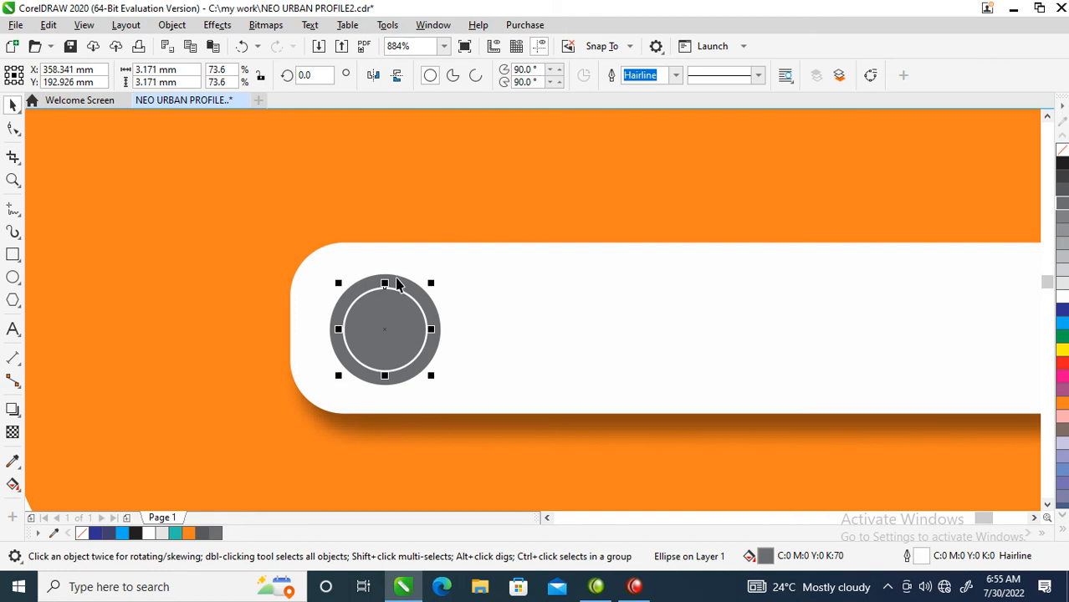
pyautogui.keyDown('shift'); pyautogui.click(398, 280); pyautogui.keyUp('shift')
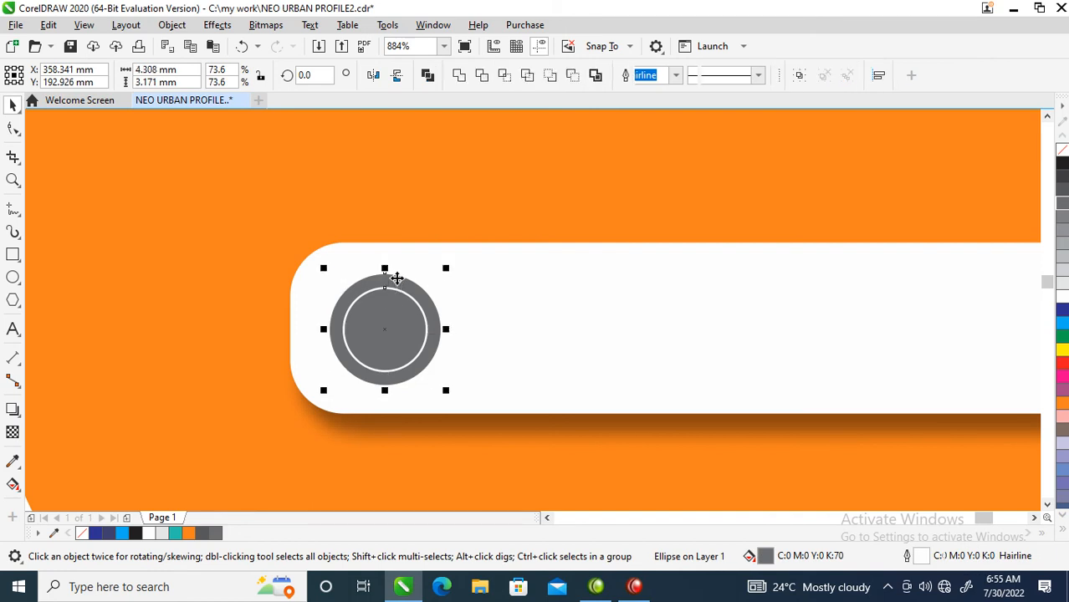
pyautogui.click(427, 75)
# Draw a thin handle rectangle about 0.6 x 2.5 mm below the ring and weld it to the ring
pyautogui.click(13, 255)
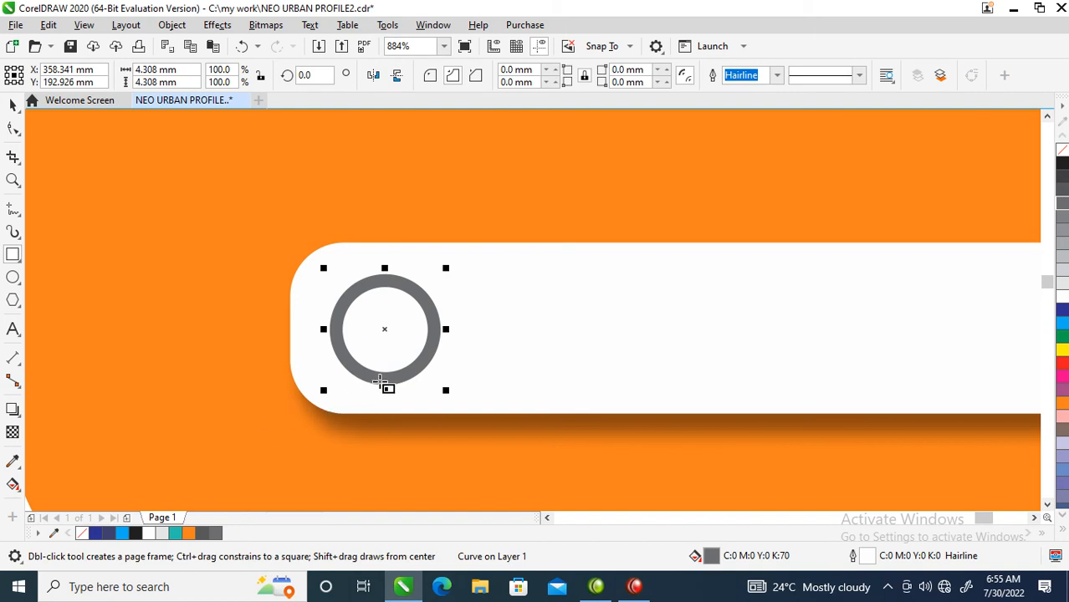
pyautogui.moveTo(377, 378); pyautogui.dragTo(398, 446)
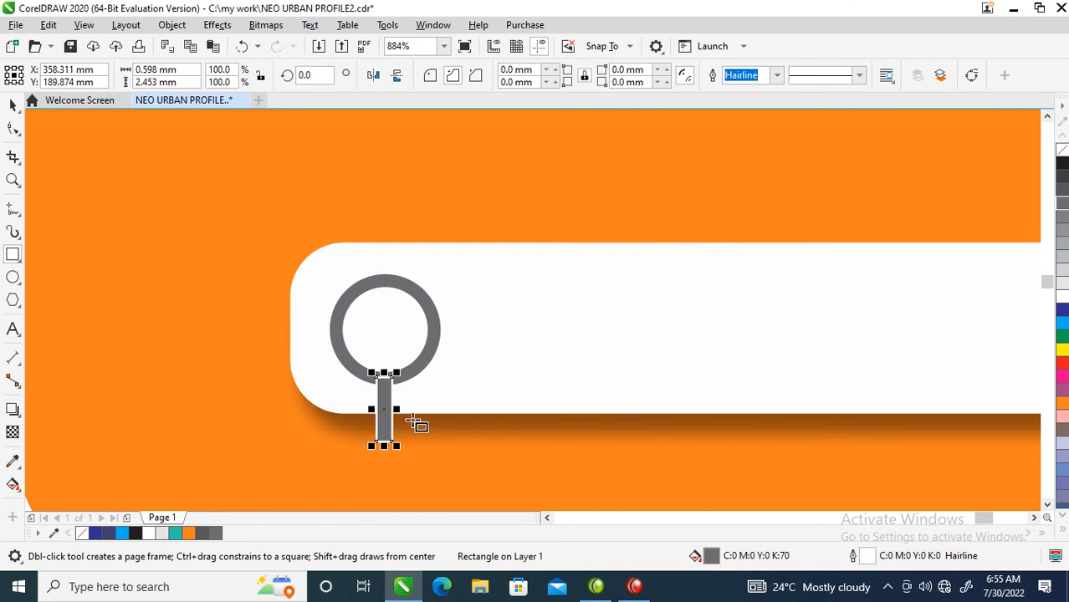
pyautogui.press('space')
pyautogui.keyDown('shift'); pyautogui.click(435, 337); pyautogui.keyUp('shift')
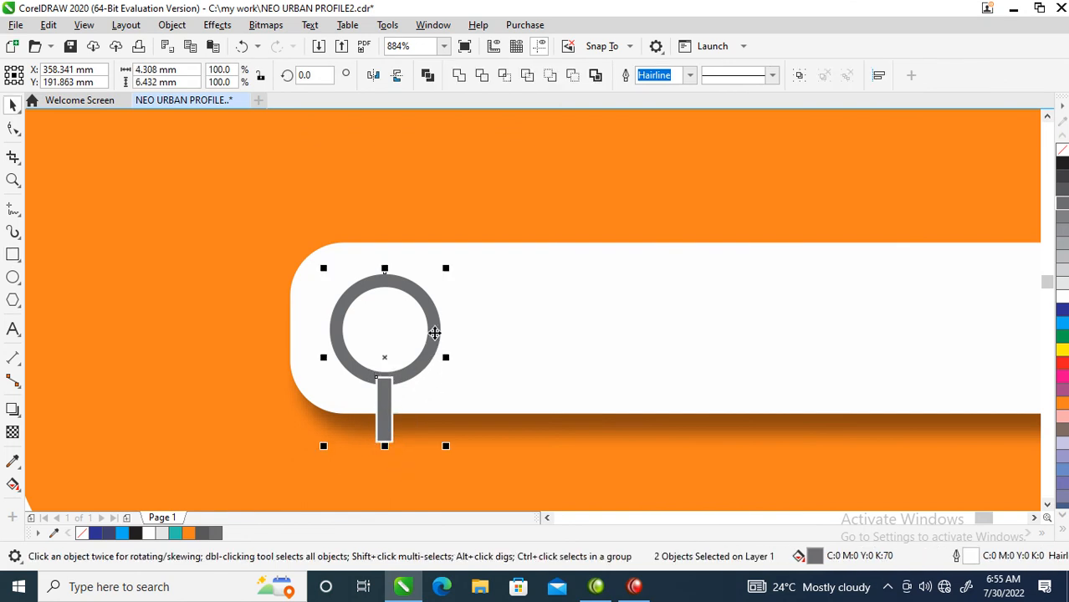
pyautogui.click(459, 76)
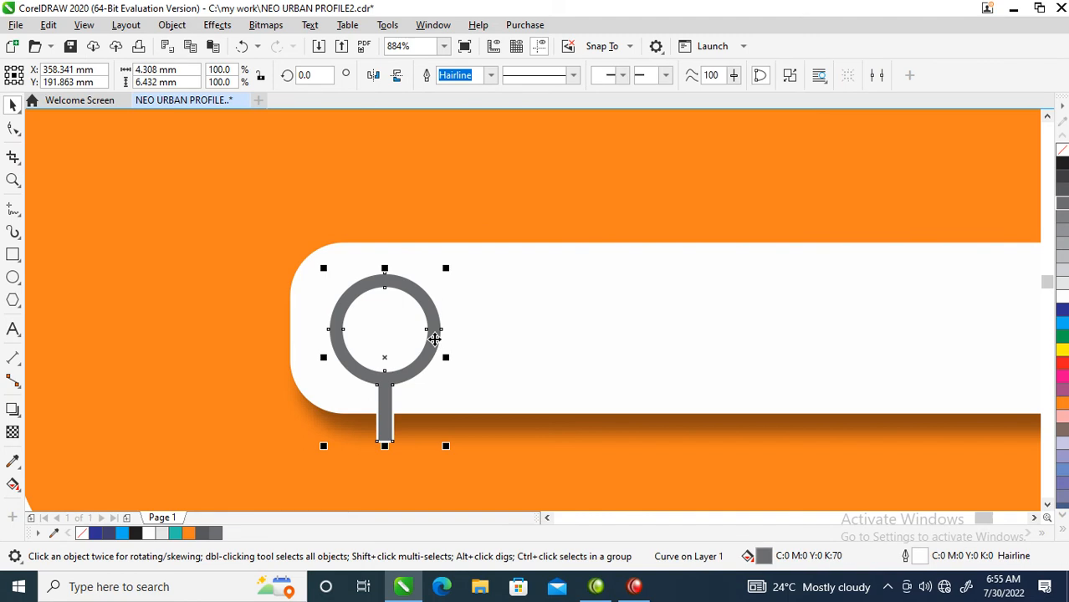
# Rotate the magnifier icon about 54° and move it into the left end of the search bar
pyautogui.click(435, 337)
pyautogui.click(419, 237)
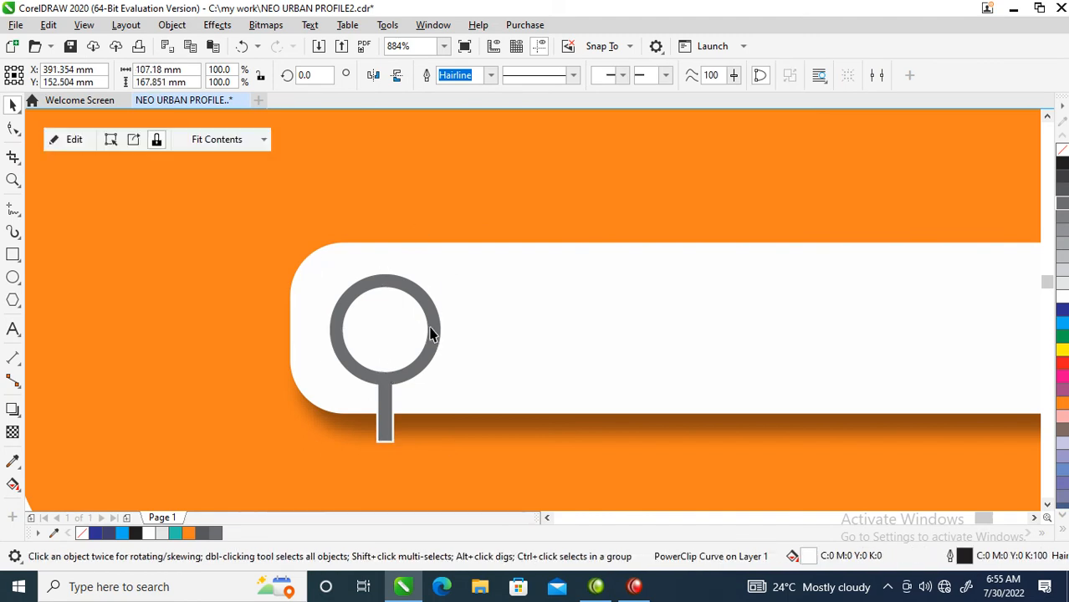
pyautogui.click(433, 316)
pyautogui.click(438, 309)
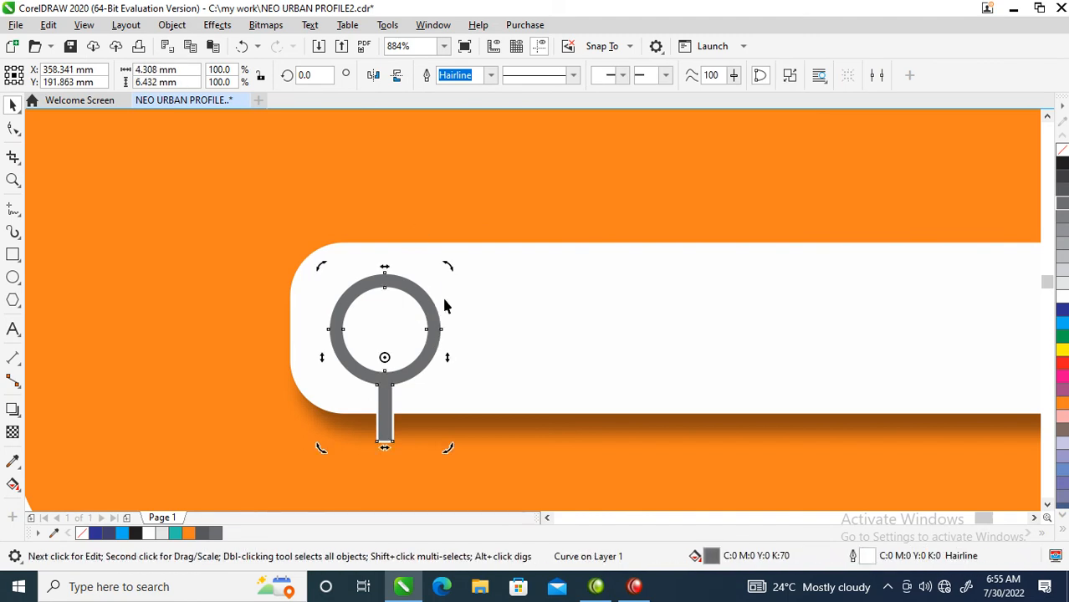
pyautogui.moveTo(448, 270); pyautogui.dragTo(345, 241)
pyautogui.moveTo(416, 322)
pyautogui.mouseDown()
pyautogui.moveTo(419, 298)
pyautogui.moveTo(421, 310)
pyautogui.mouseUp()
pyautogui.scroll(-5, 415, 284)
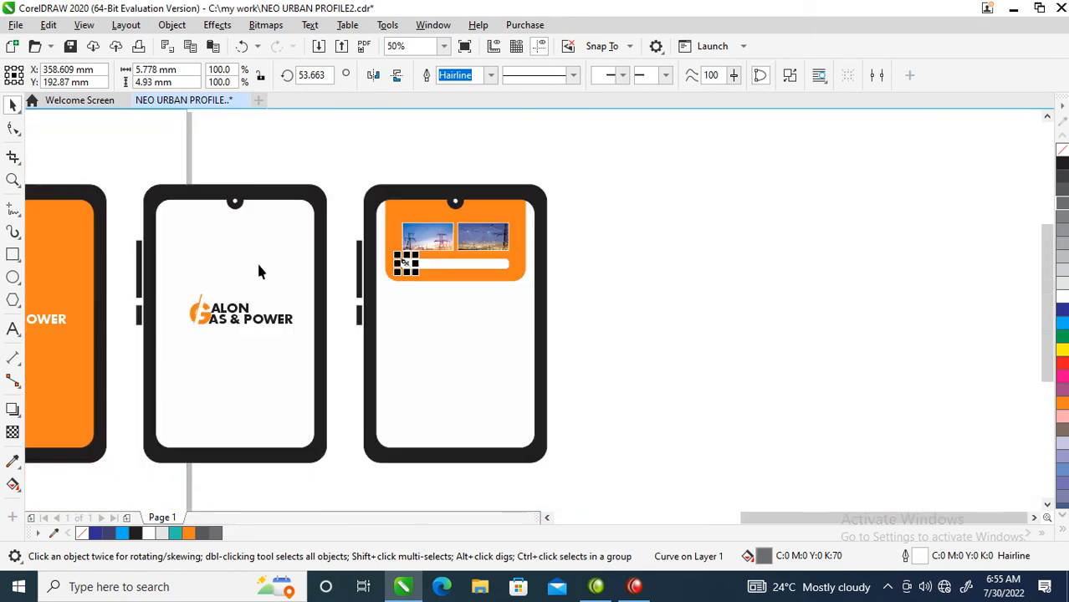
# Place the Galon Gas & Power logo below the orange header on the third tablet screen
pyautogui.press('z')
pyautogui.moveTo(625, 174); pyautogui.dragTo(148, 448)
pyautogui.moveTo(234, 278); pyautogui.dragTo(429, 359)
pyautogui.moveTo(390, 321); pyautogui.dragTo(710, 309)
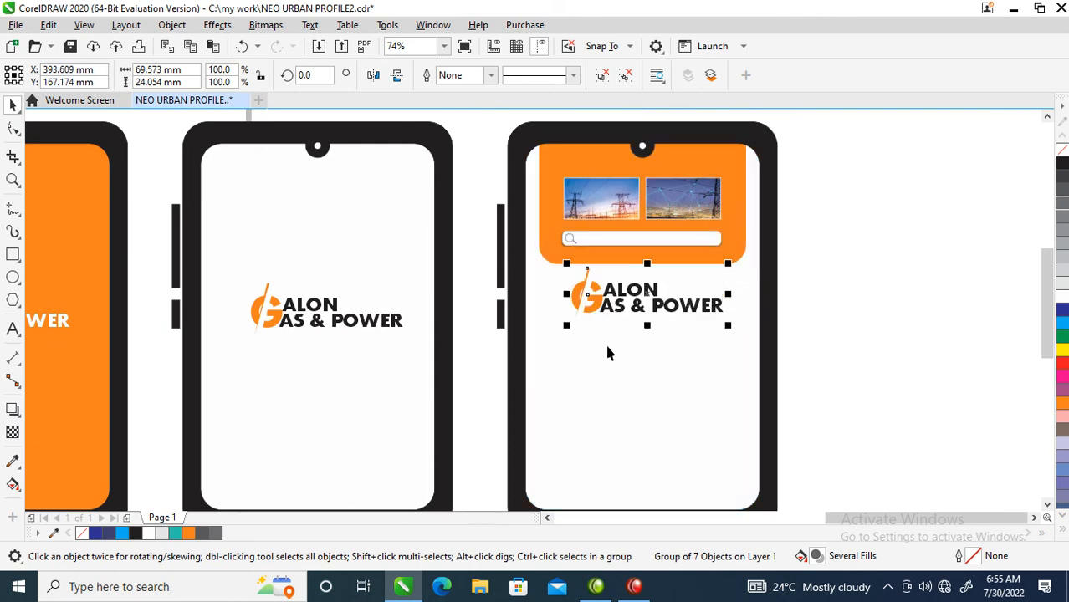
# Move the GALON GAS AND POWER intro paragraph onto the third tablet below the logo
pyautogui.scroll(-6, 542, 351)
pyautogui.press('z')
pyautogui.moveTo(198, 307); pyautogui.dragTo(630, 401)
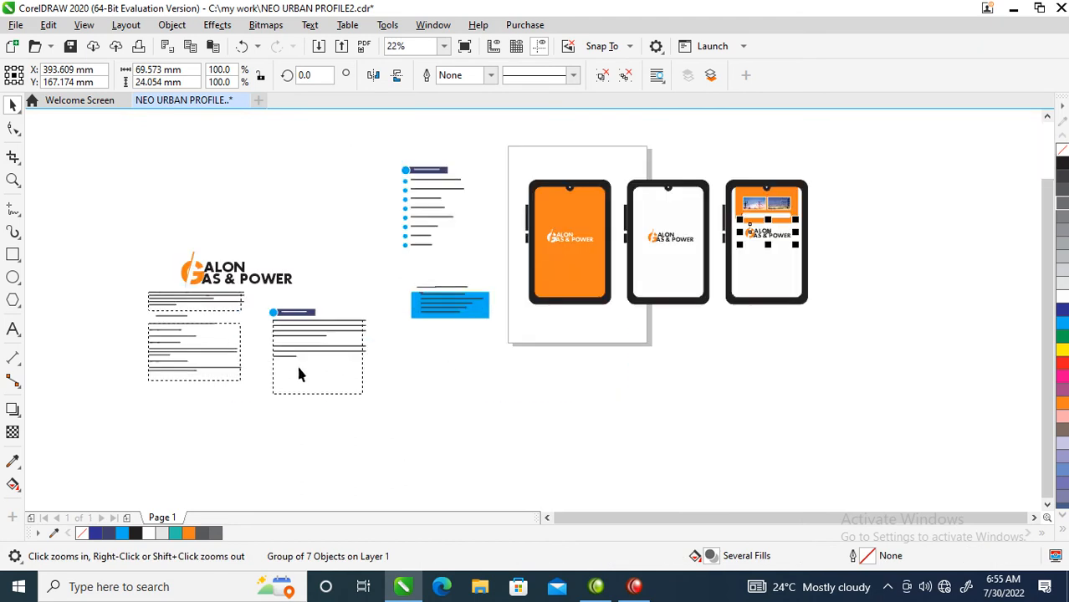
pyautogui.click(167, 302)
pyautogui.press('z')
pyautogui.moveTo(144, 264); pyautogui.dragTo(310, 366)
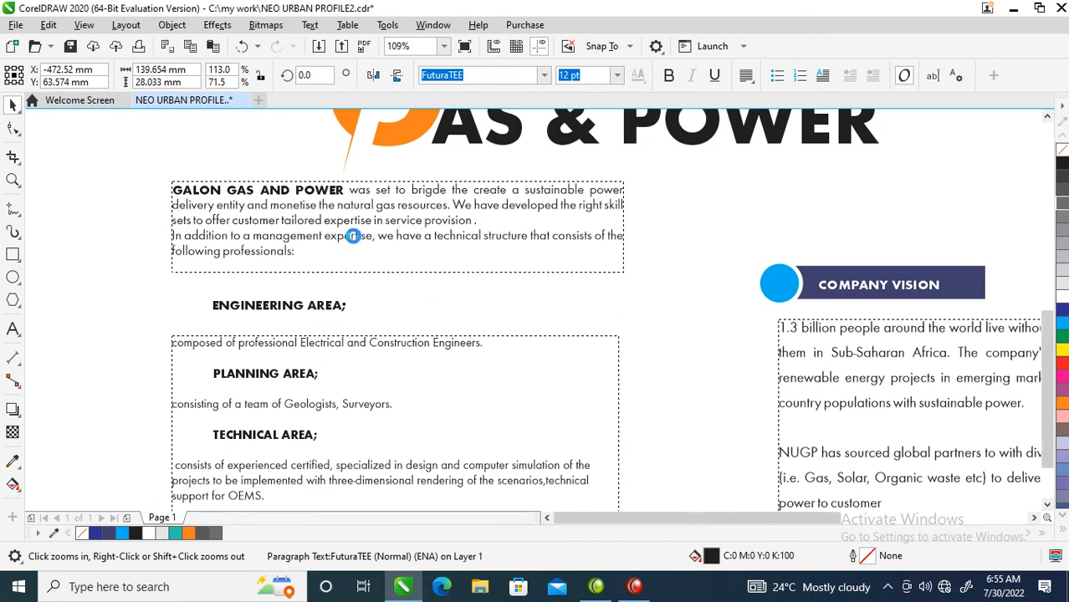
pyautogui.scroll(-4, 346, 239)
pyautogui.moveTo(340, 231); pyautogui.dragTo(991, 167)
pyautogui.press('F2')
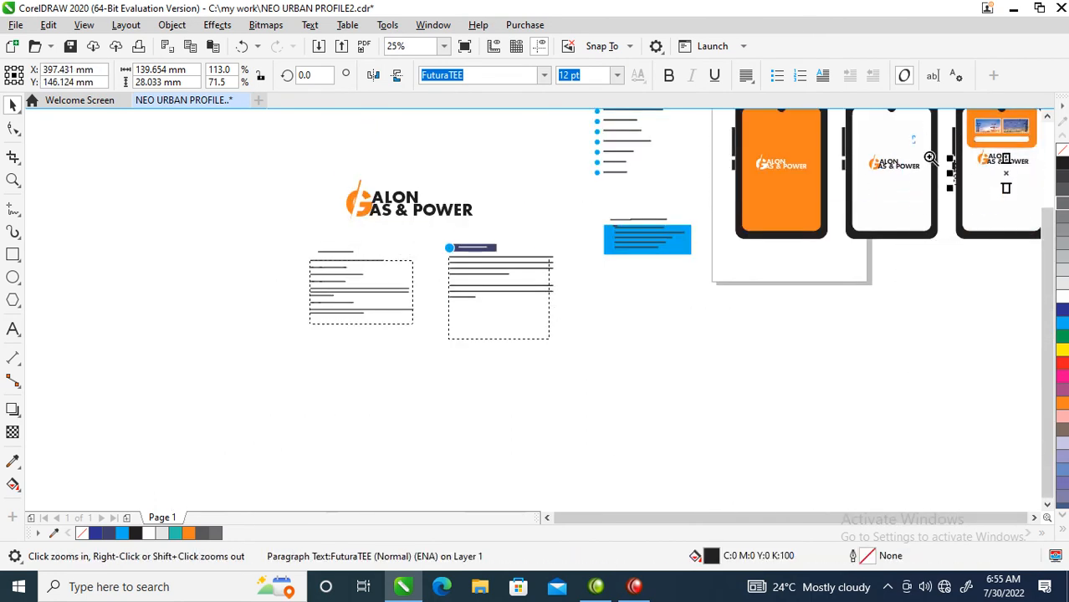
pyautogui.moveTo(913, 135); pyautogui.dragTo(1044, 243)
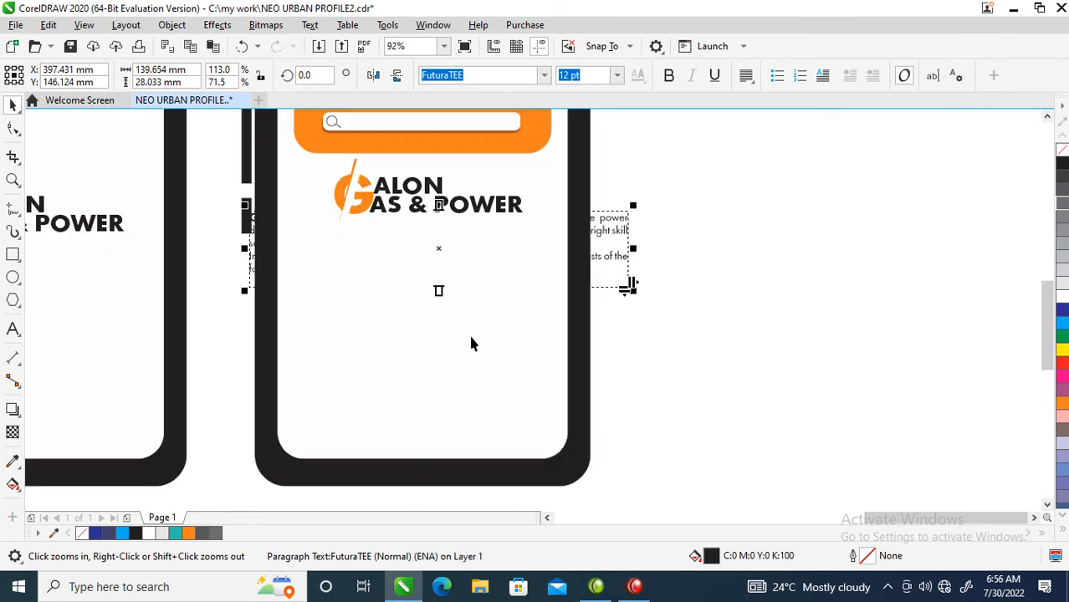
# Bring the intro paragraph to the front and resize its frame to about 95.6 x 37.5 mm beneath the logo
pyautogui.hotkey('ctrl', 'pageup')
pyautogui.hotkey('ctrl', 'pageup')
pyautogui.hotkey('ctrl', 'pageup')
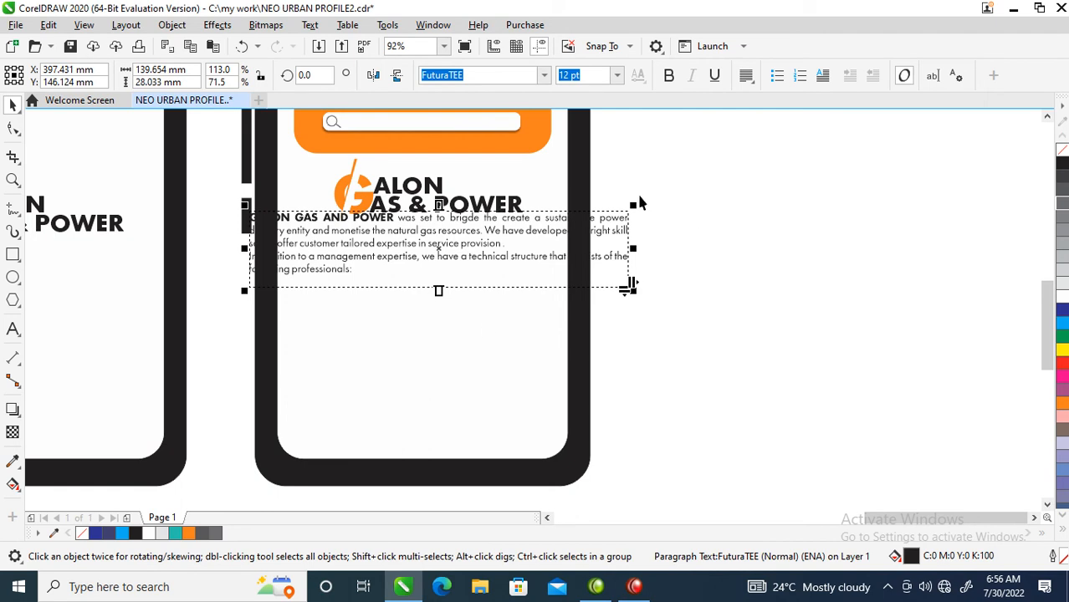
pyautogui.moveTo(634, 249); pyautogui.dragTo(564, 263)
pyautogui.moveTo(321, 250); pyautogui.dragTo(285, 250)
pyautogui.moveTo(401, 253); pyautogui.dragTo(400, 274)
pyautogui.moveTo(423, 312); pyautogui.dragTo(424, 337)
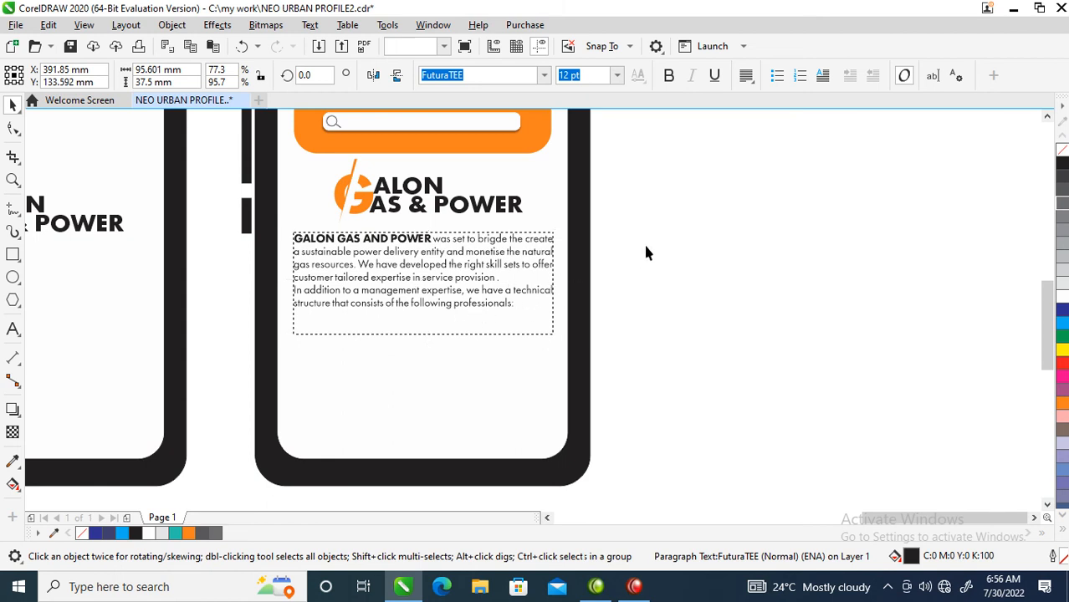
pyautogui.click(600, 258)
# Select the Company Vision heading with its paragraph and move them beside the third tablet
pyautogui.scroll(-5, 416, 287)
pyautogui.press('F2')
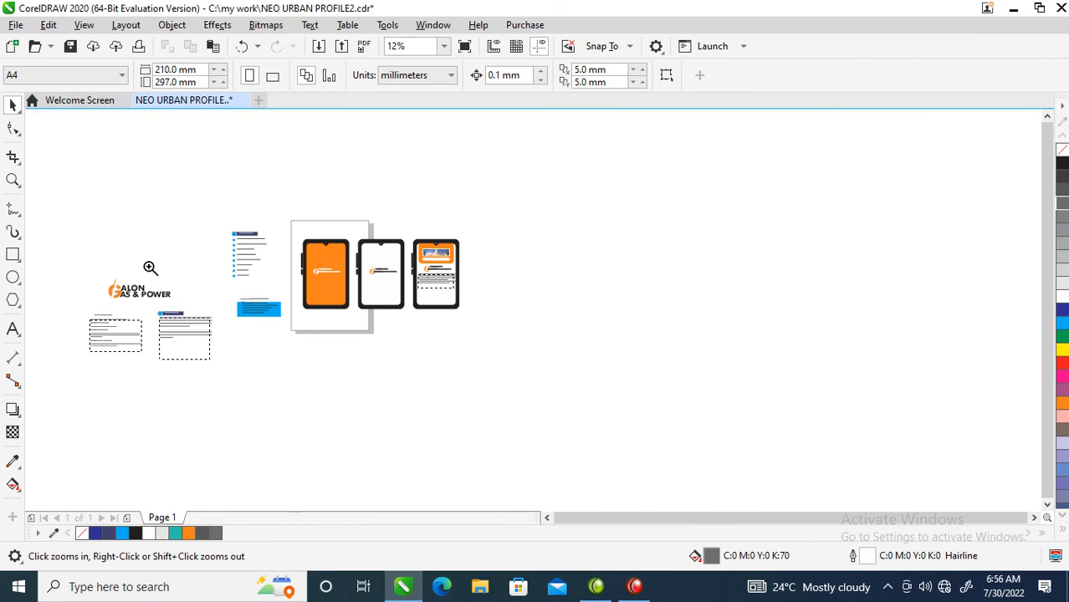
pyautogui.click(270, 307)
pyautogui.press('F2')
pyautogui.moveTo(285, 241); pyautogui.dragTo(115, 343)
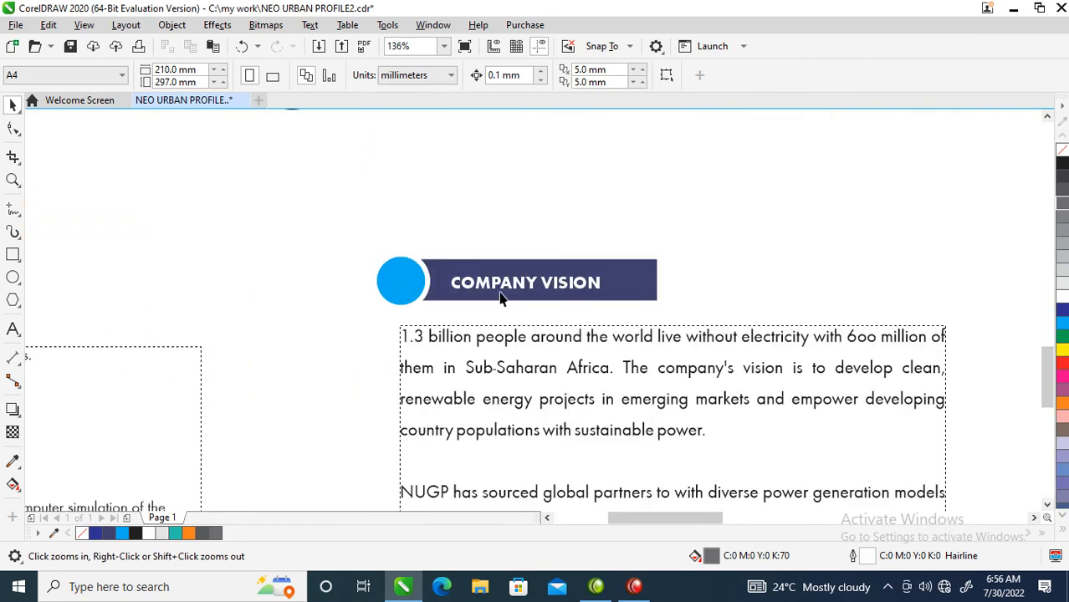
pyautogui.rightClick(517, 366)
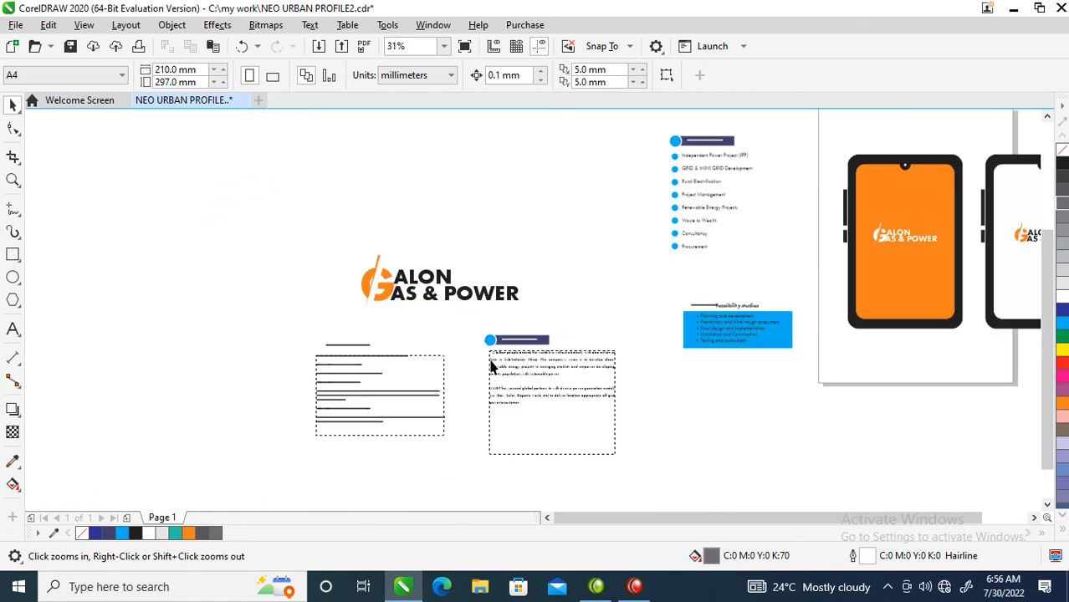
pyautogui.moveTo(500, 368); pyautogui.dragTo(617, 375)
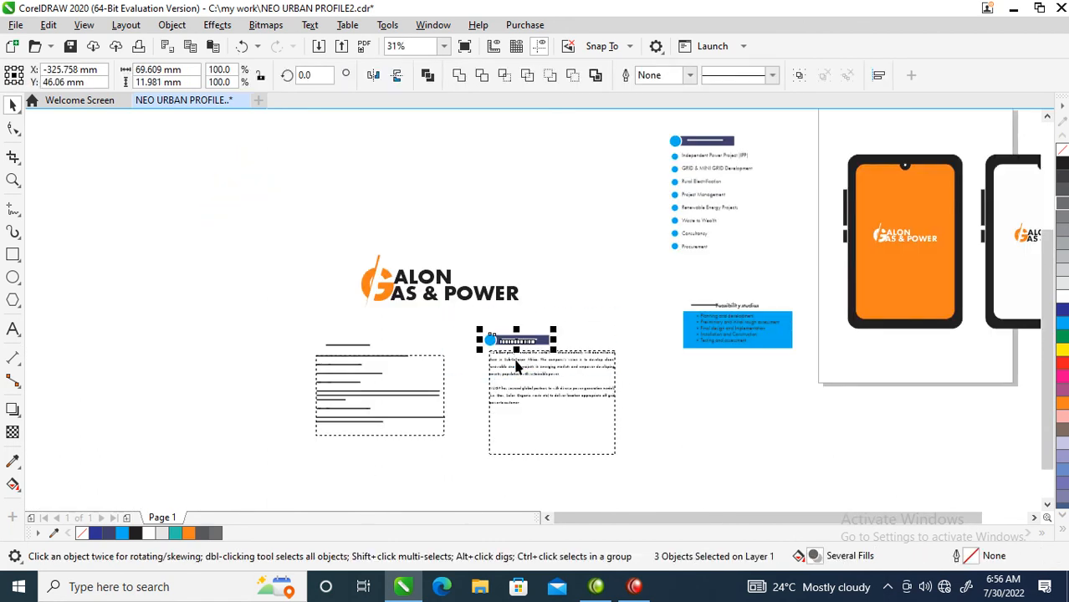
pyautogui.click(516, 360)
pyautogui.moveTo(458, 321); pyautogui.dragTo(602, 381)
pyautogui.click(542, 372)
pyautogui.moveTo(444, 321); pyautogui.dragTo(566, 418)
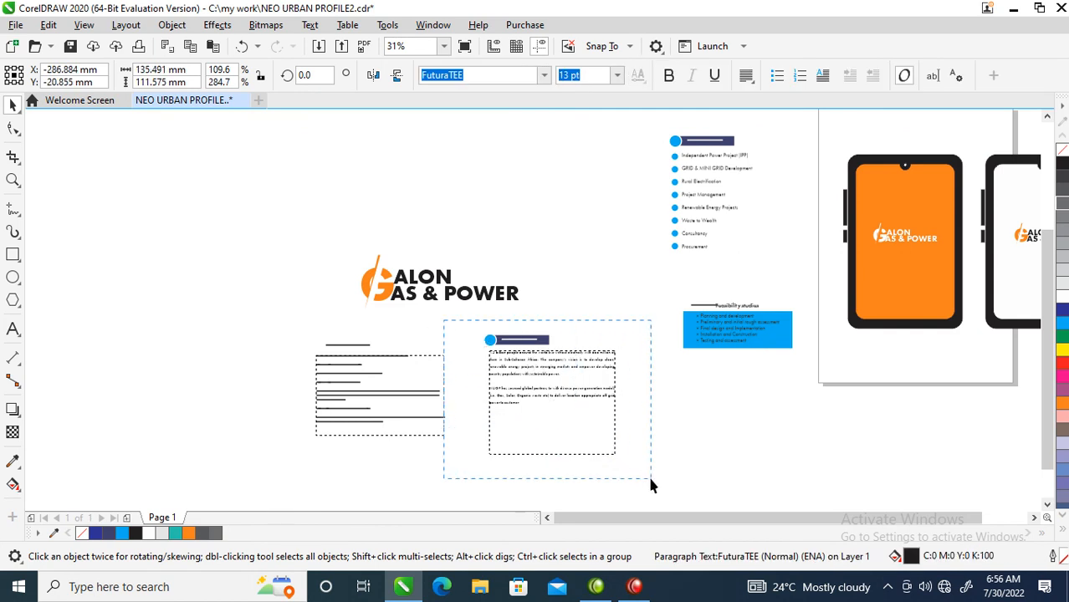
pyautogui.moveTo(651, 483); pyautogui.dragTo(651, 484)
pyautogui.scroll(-3, 601, 406)
pyautogui.moveTo(562, 383)
pyautogui.mouseDown()
pyautogui.moveTo(802, 381)
pyautogui.moveTo(776, 367)
pyautogui.mouseUp()
# Move the Company Vision heading and paragraph into the third tablet below the intro text and bring them to the front
pyautogui.press('F2')
pyautogui.moveTo(645, 303)
pyautogui.mouseDown()
pyautogui.moveTo(740, 371)
pyautogui.moveTo(776, 373)
pyautogui.mouseUp()
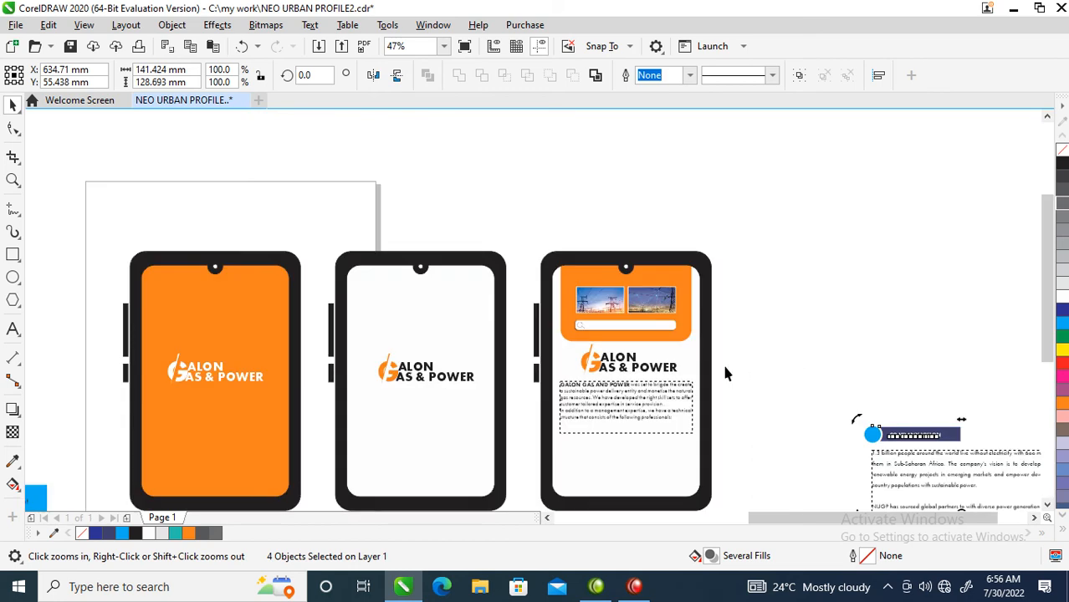
pyautogui.moveTo(936, 435); pyautogui.dragTo(633, 436)
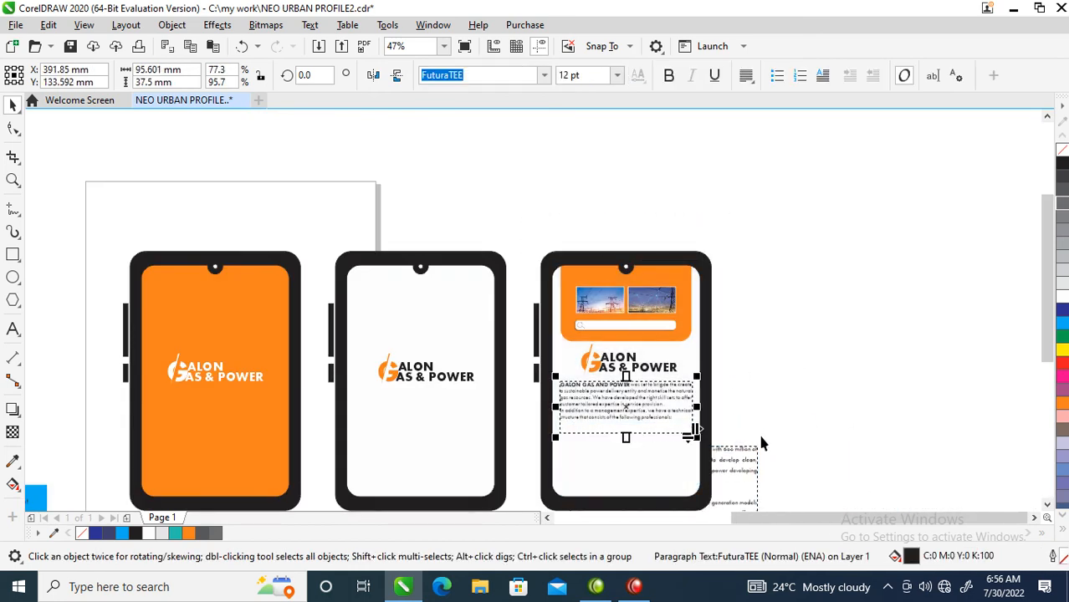
pyautogui.moveTo(842, 415); pyautogui.dragTo(505, 525)
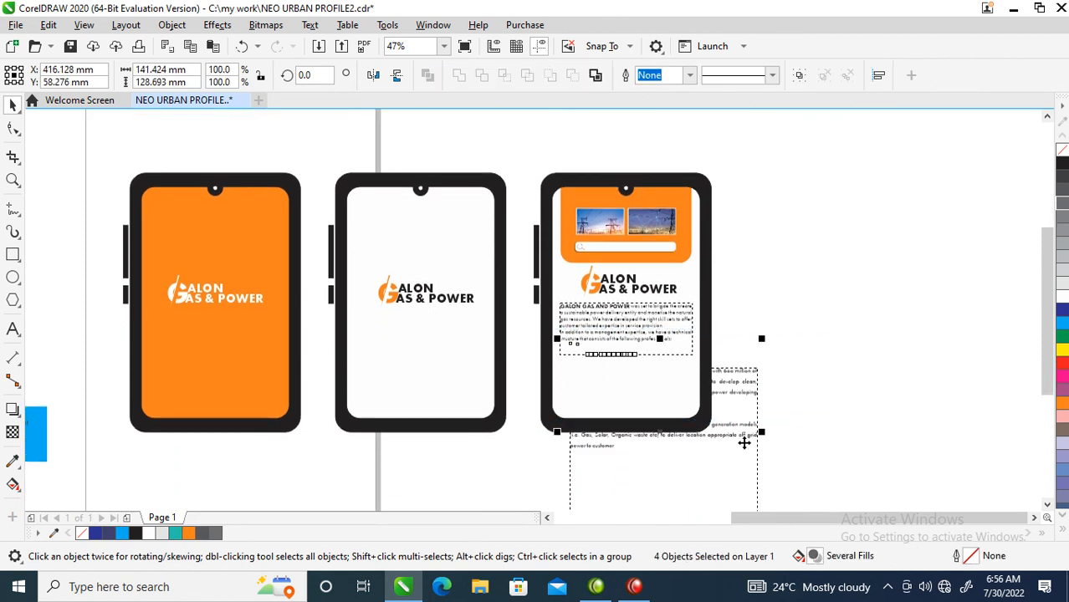
pyautogui.keyDown('shift'); pyautogui.click(738, 437); pyautogui.keyUp('shift')
pyautogui.keyDown('shift'); pyautogui.click(738, 437); pyautogui.keyUp('shift')
pyautogui.hotkey('ctrl', 'c')
pyautogui.hotkey('ctrl', 'c')
pyautogui.hotkey('ctrl', 'c')
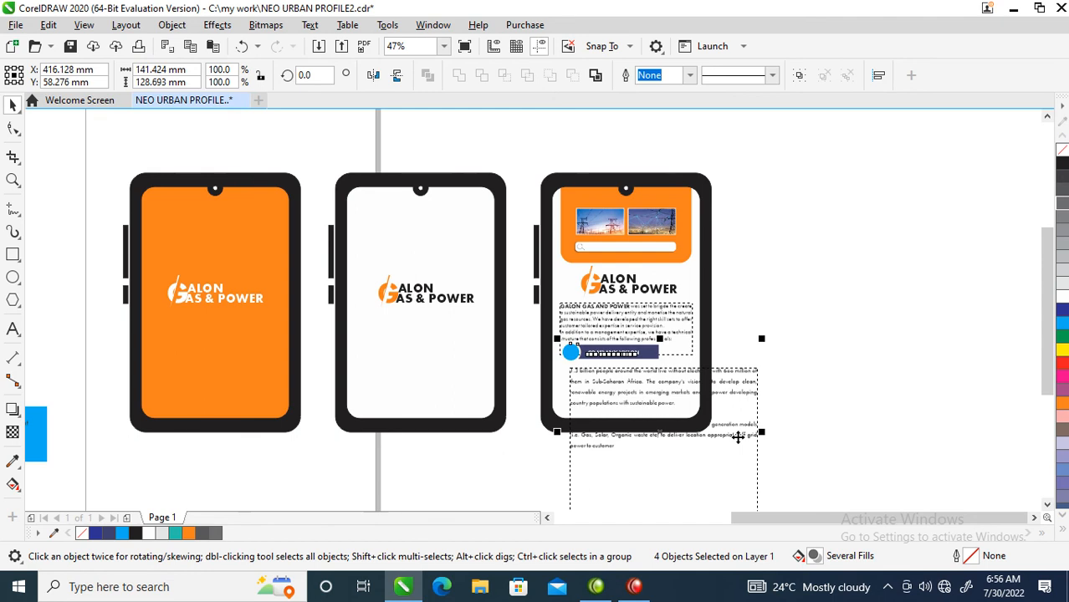
# Fill the Company Vision heading bar black and its circle orange
pyautogui.press('z')
pyautogui.moveTo(467, 266); pyautogui.dragTo(859, 432)
pyautogui.press('space')
pyautogui.click(569, 322)
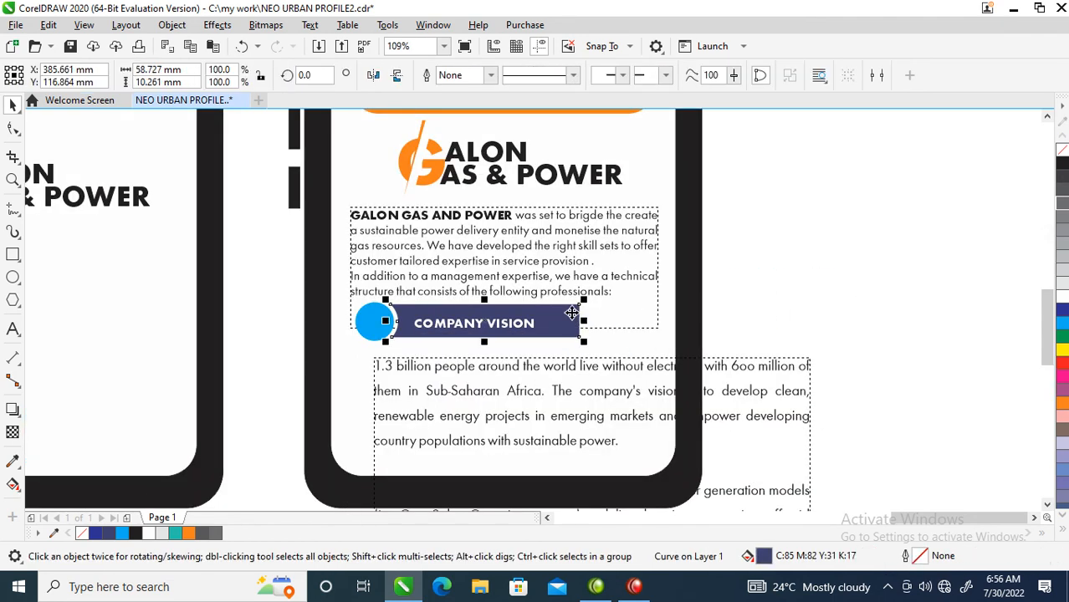
pyautogui.click(1063, 167)
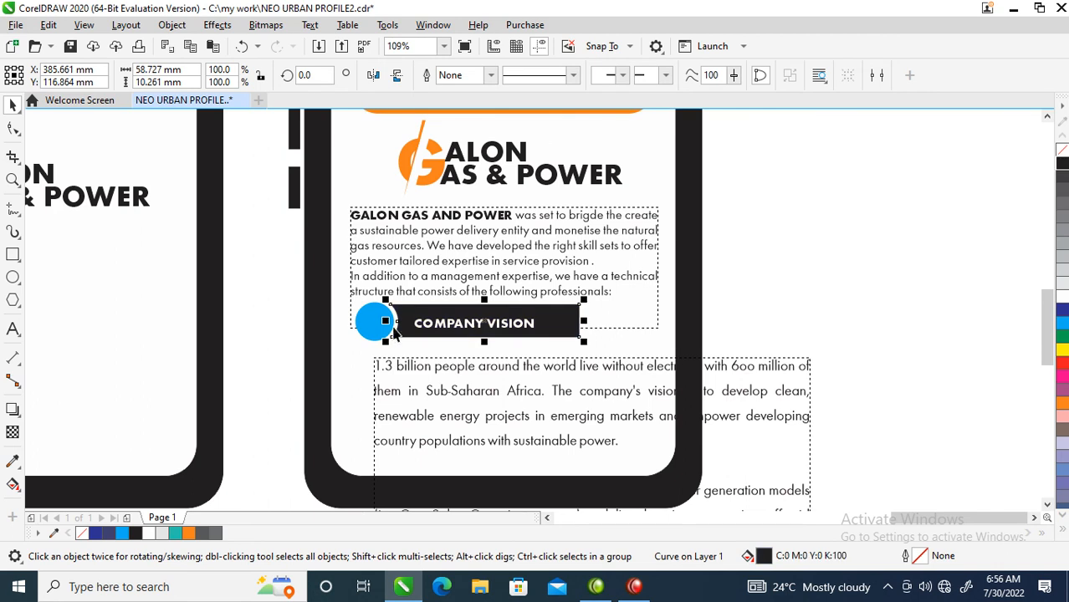
pyautogui.click(375, 328)
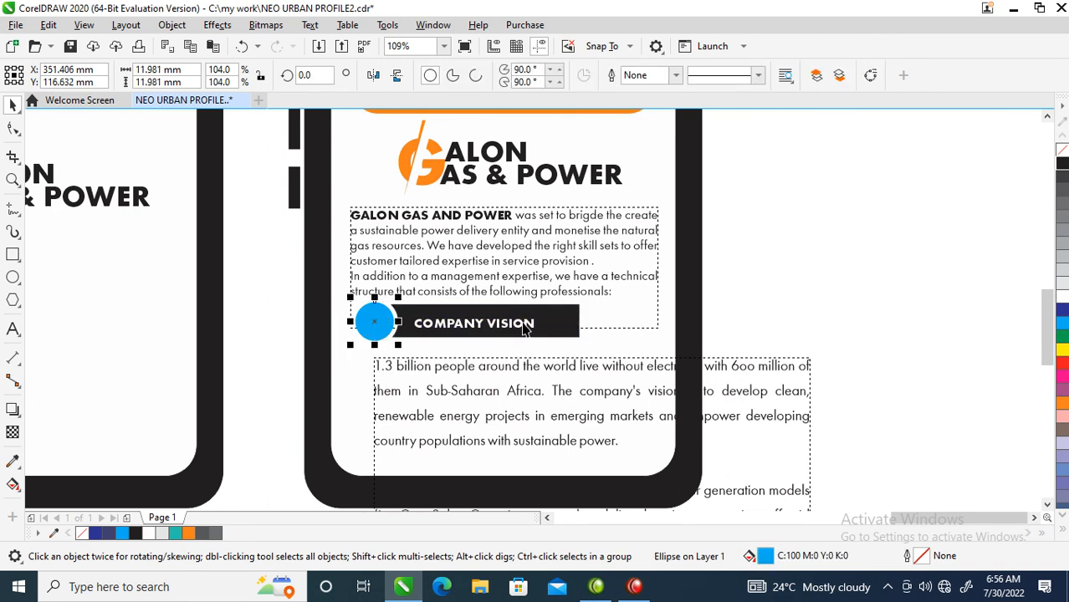
pyautogui.click(1062, 166)
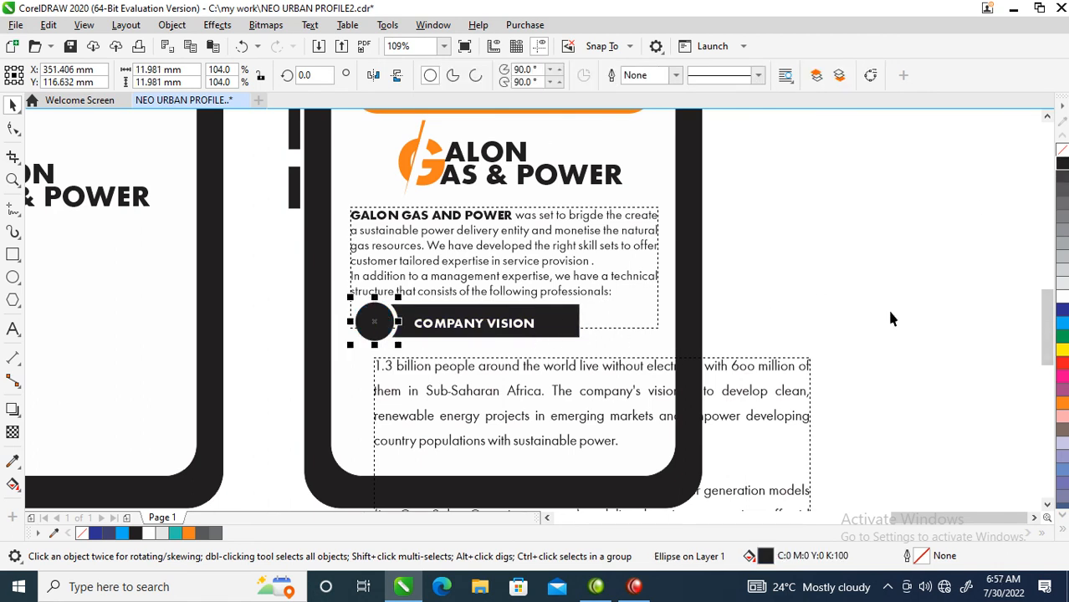
pyautogui.click(1062, 403)
# Scale the Company Vision heading down to about 36.5 x 6.3 mm below the intro text
pyautogui.moveTo(863, 266); pyautogui.dragTo(282, 341)
pyautogui.moveTo(583, 297); pyautogui.dragTo(417, 323)
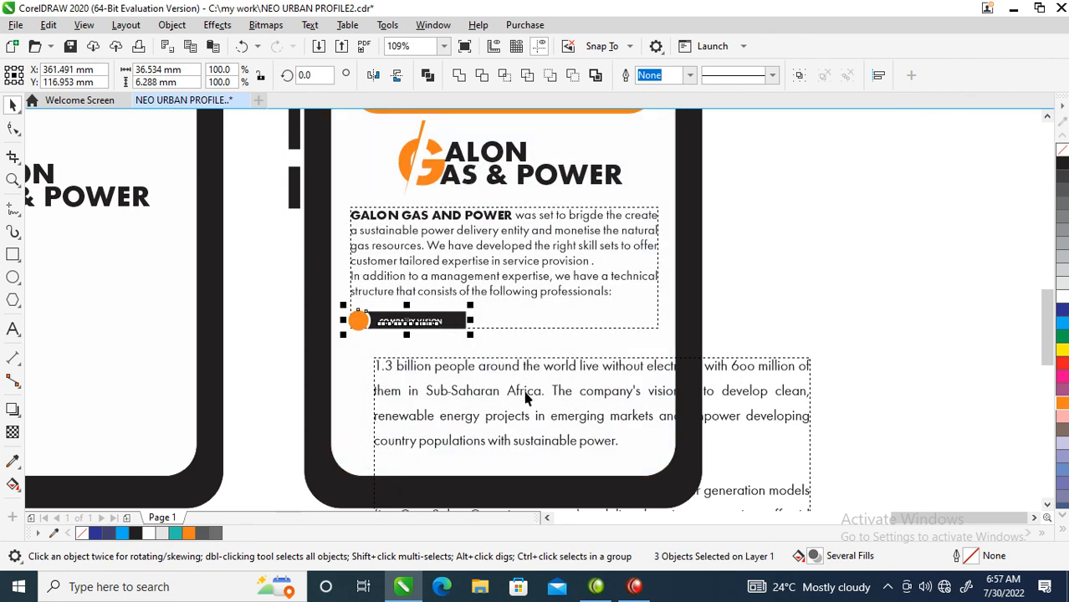
# Move the vision paragraph up just below the Company Vision heading
pyautogui.moveTo(539, 375)
pyautogui.mouseDown()
pyautogui.moveTo(500, 343)
pyautogui.moveTo(515, 365)
pyautogui.moveTo(525, 360)
pyautogui.mouseUp()
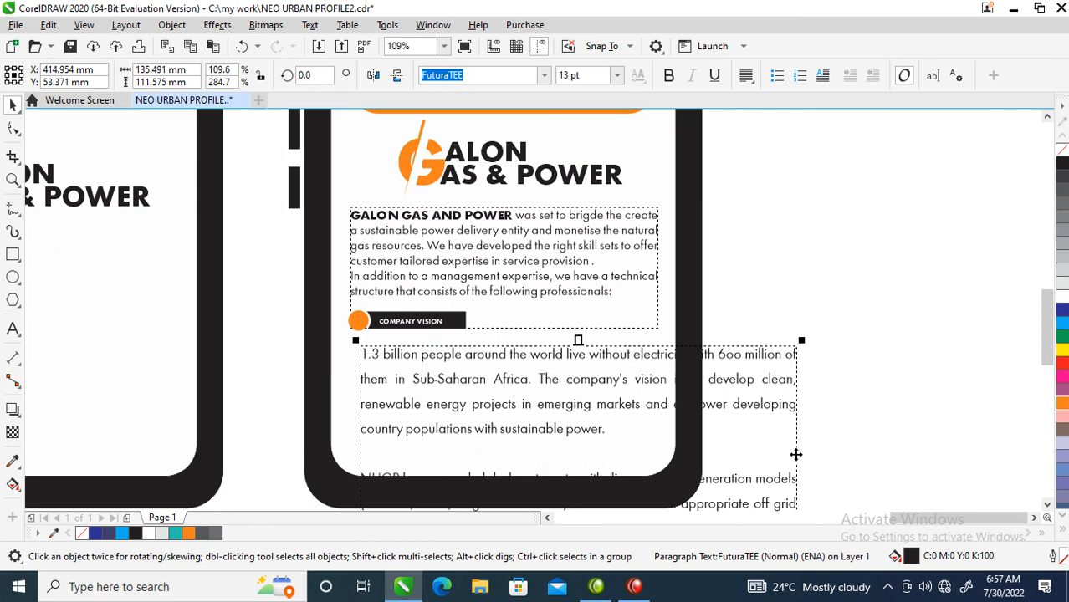
pyautogui.scroll(-1, 776, 446)
pyautogui.scroll(-4, 776, 447)
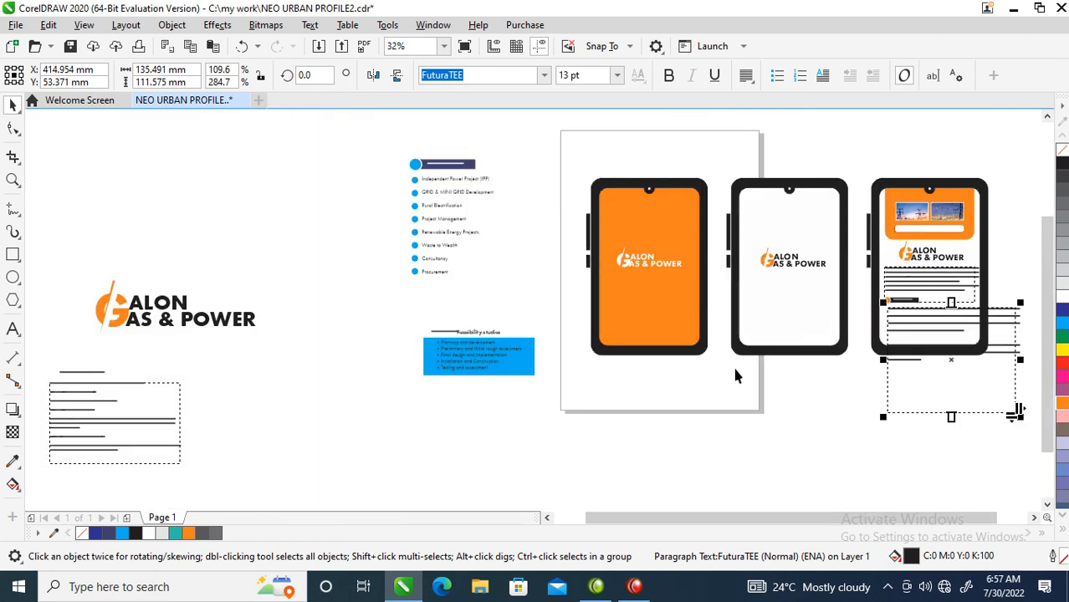
pyautogui.scroll(3, 1050, 345)
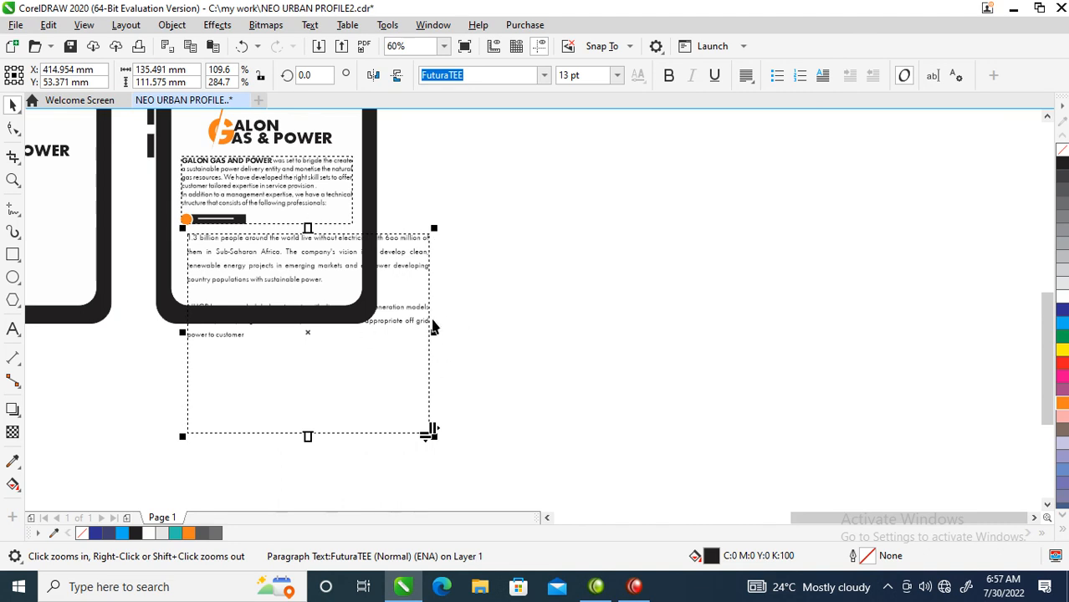
# Narrow the vision paragraph frame to fit inside the third tablet and tighten its line spacing
pyautogui.moveTo(433, 329); pyautogui.dragTo(354, 322)
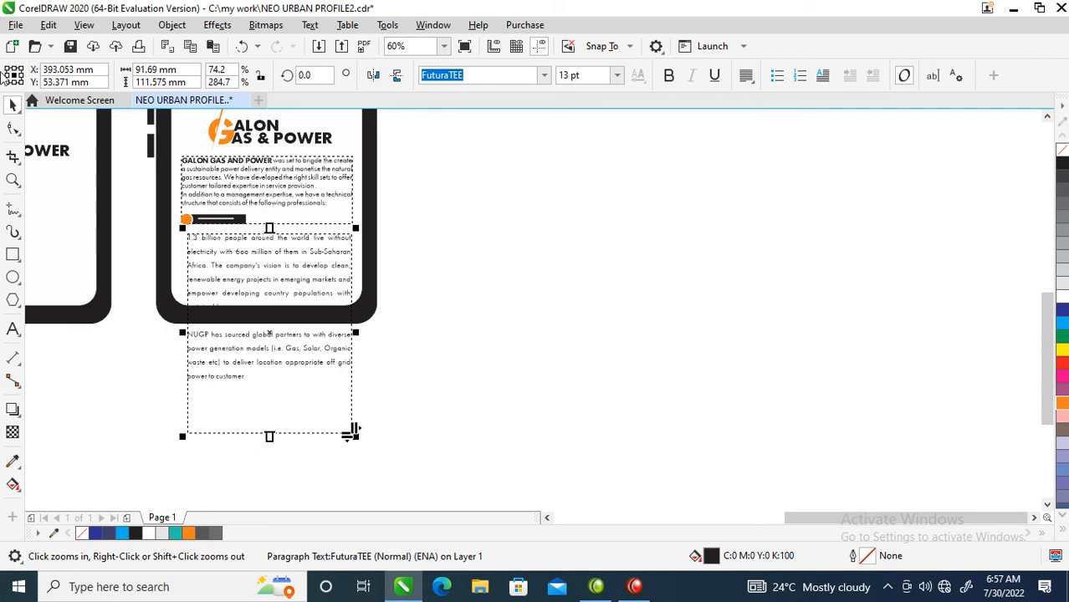
pyautogui.click(14, 130)
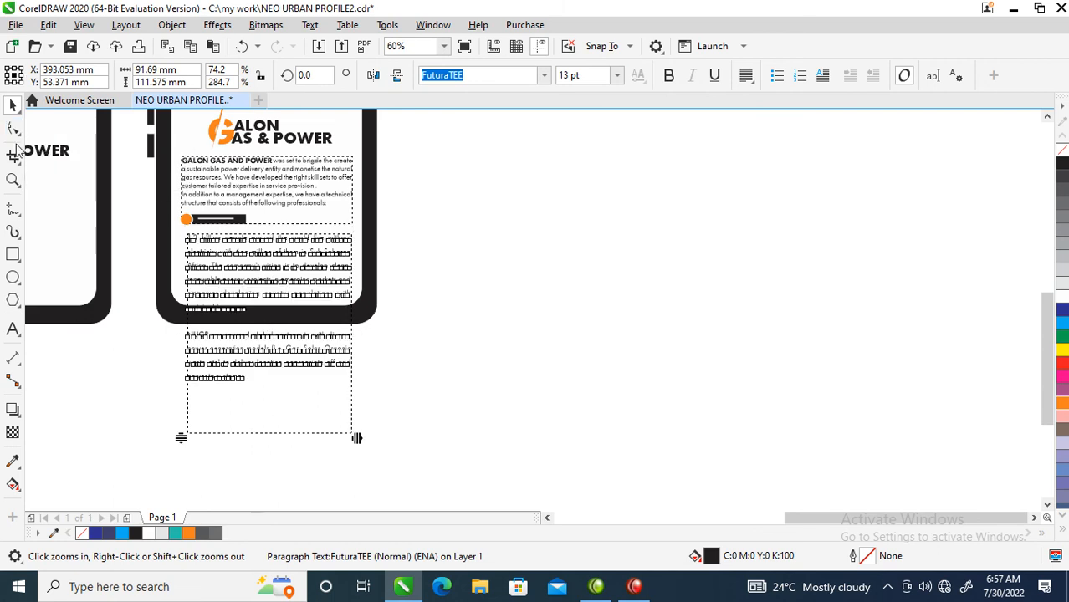
pyautogui.moveTo(184, 440); pyautogui.dragTo(189, 378)
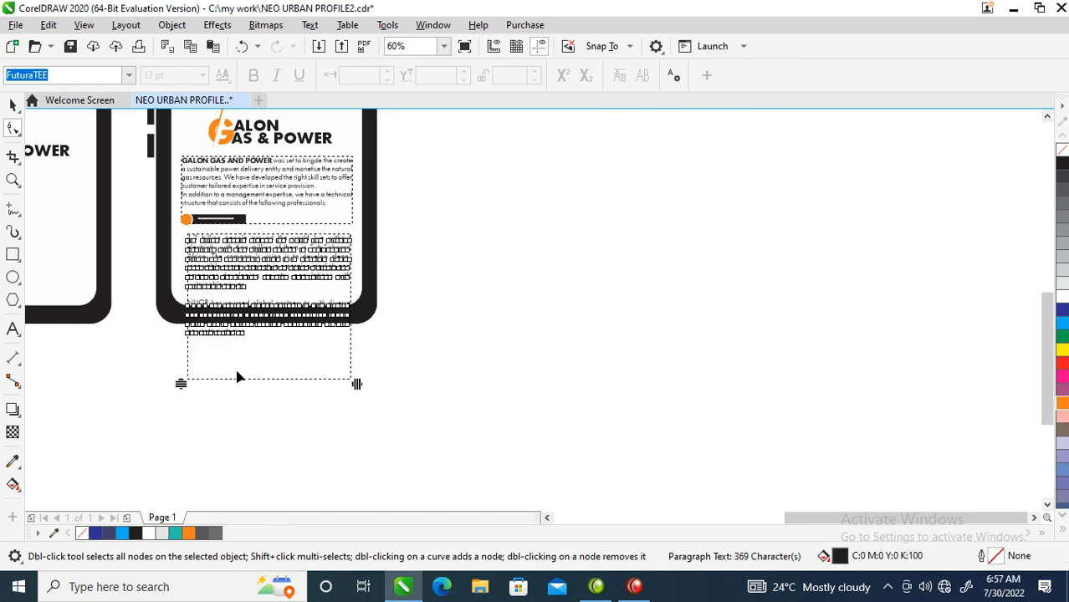
# Set the vision paragraph's font size to 9 pt
pyautogui.press('space')
pyautogui.press('z')
pyautogui.moveTo(153, 156); pyautogui.dragTo(370, 375)
pyautogui.press('space')
pyautogui.keyDown('shift'); pyautogui.click(393, 174); pyautogui.keyUp('shift')
pyautogui.click(596, 290)
pyautogui.moveTo(613, 363); pyautogui.dragTo(625, 372)
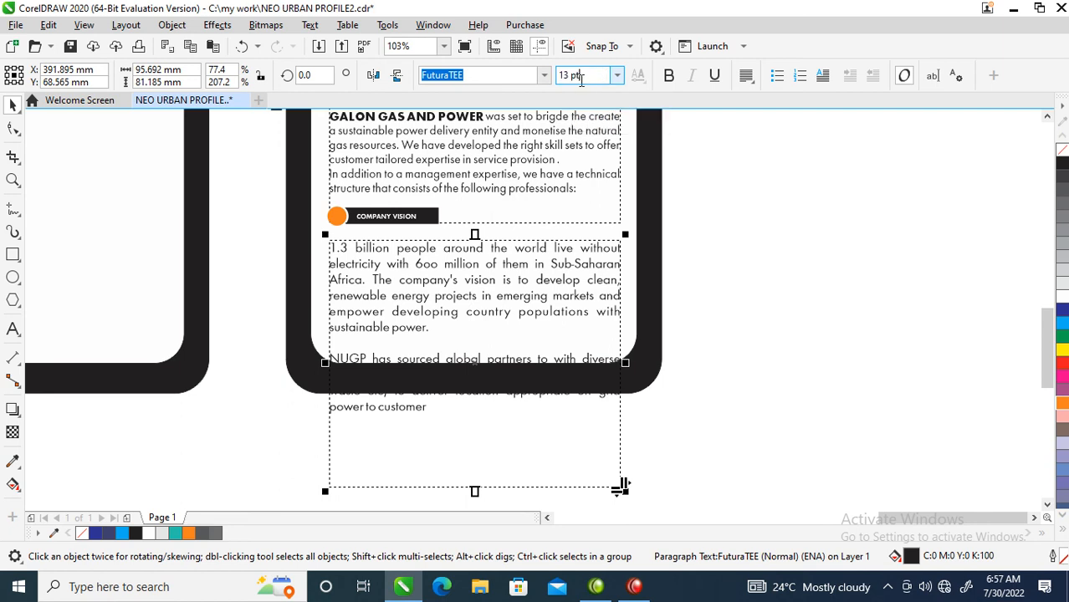
pyautogui.write('9')
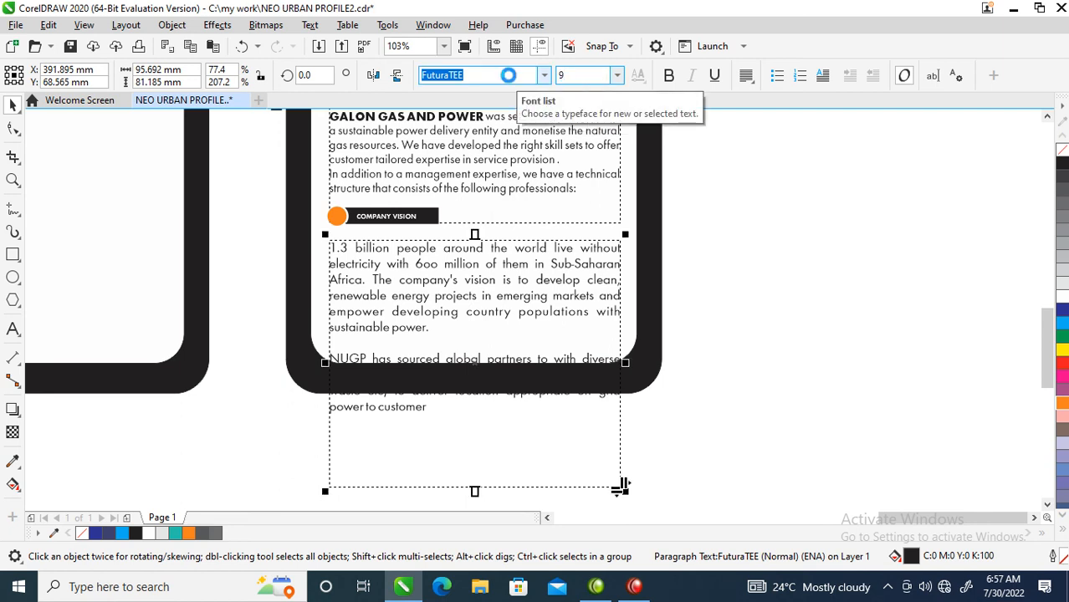
pyautogui.press('Return')
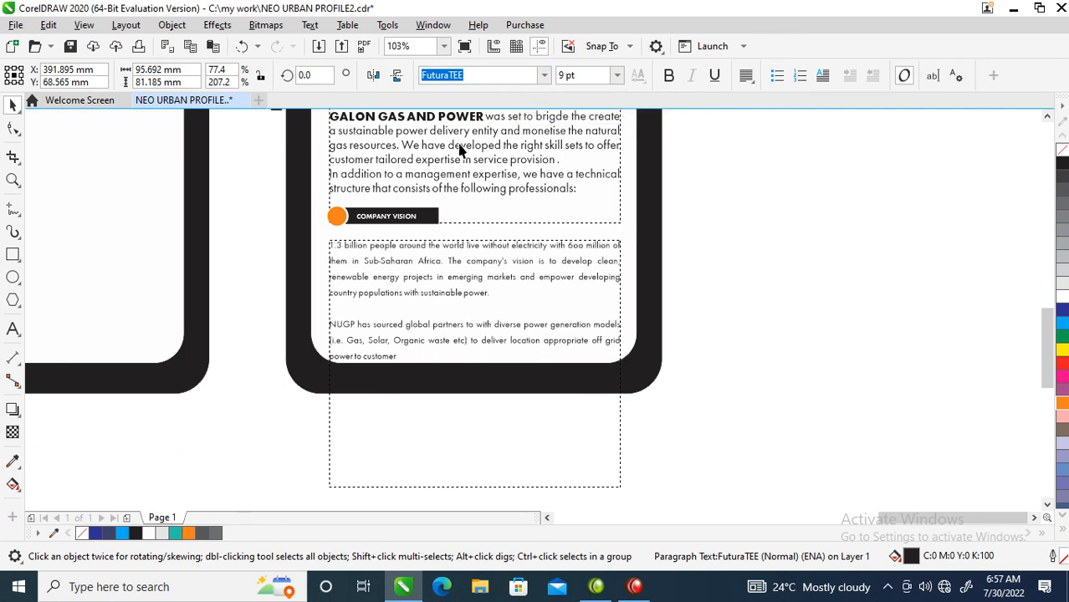
# Set the intro paragraph's font size to 10 pt
pyautogui.click(502, 174)
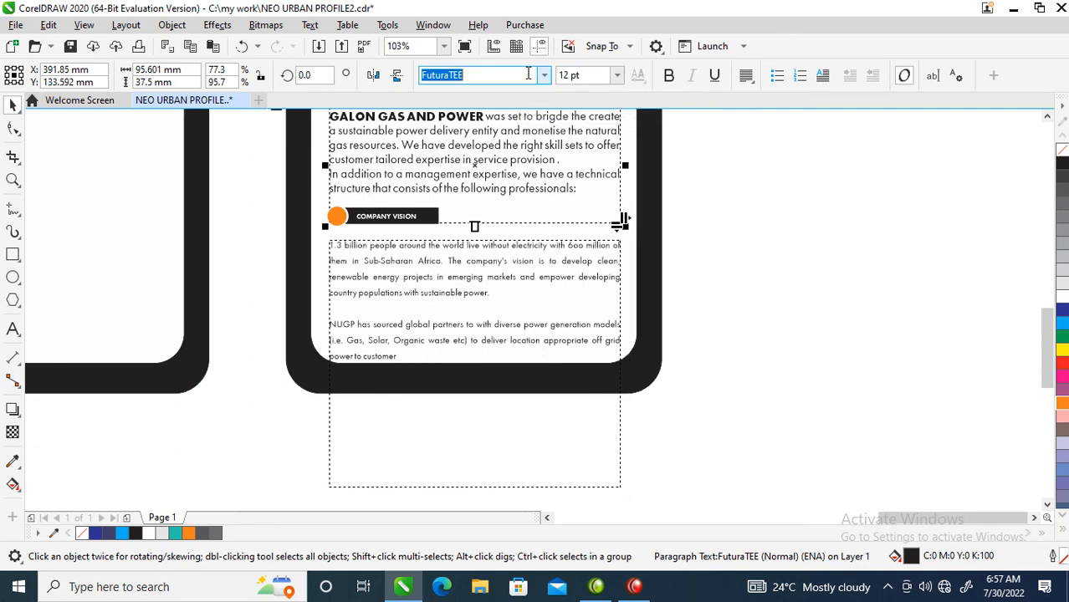
pyautogui.write('1')
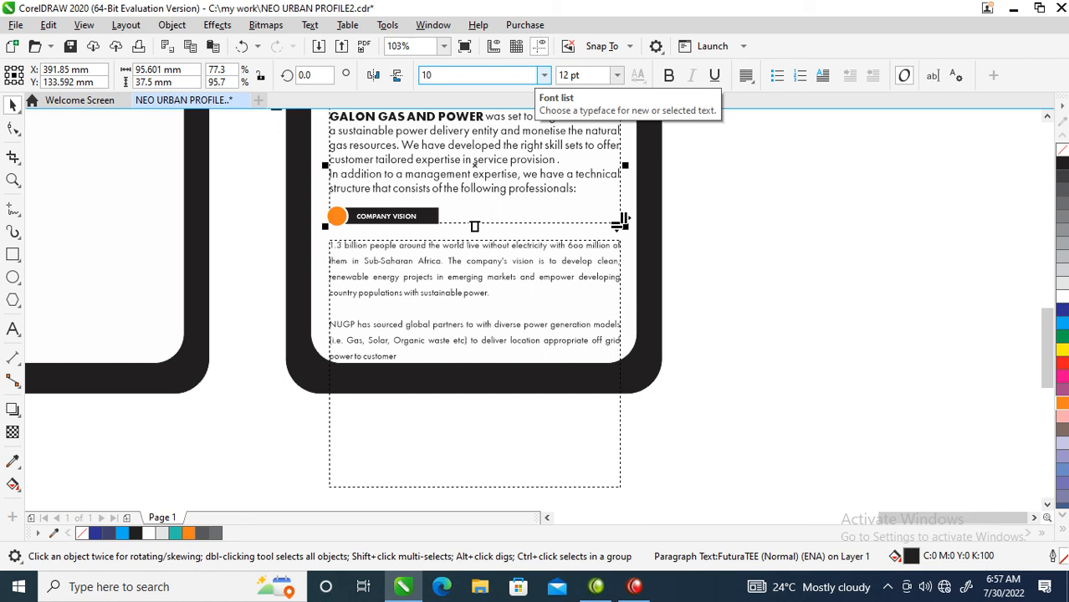
pyautogui.write('0')
pyautogui.press('Tab')
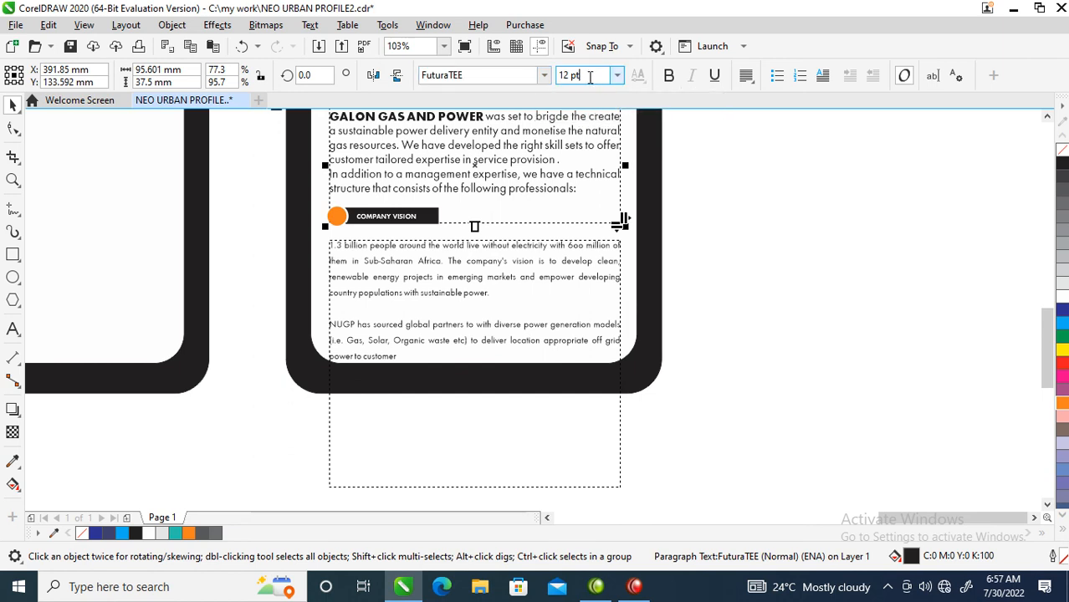
pyautogui.write('10')
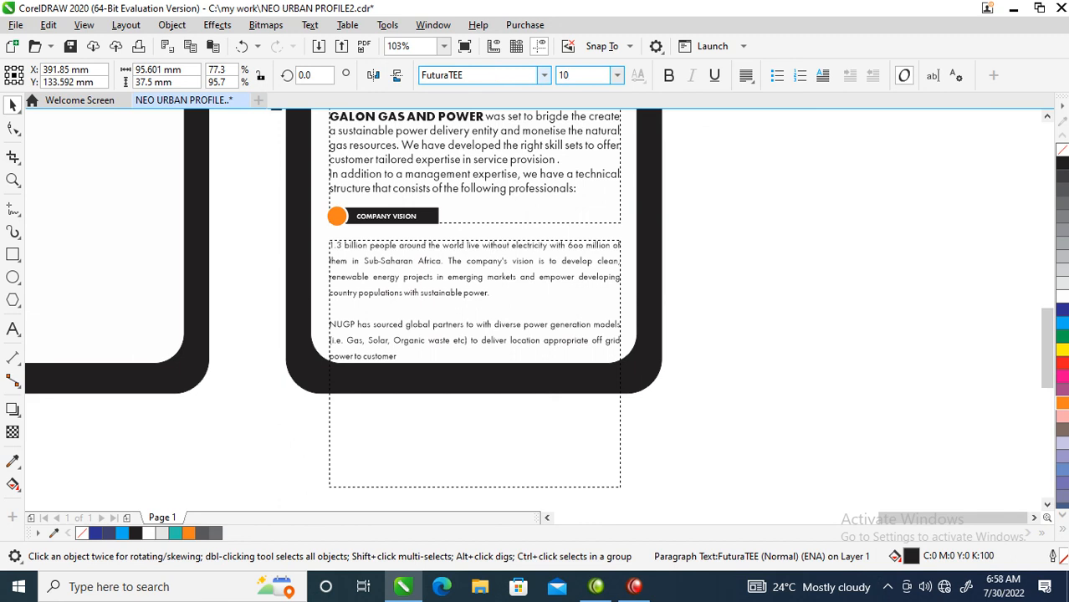
pyautogui.press('Return')
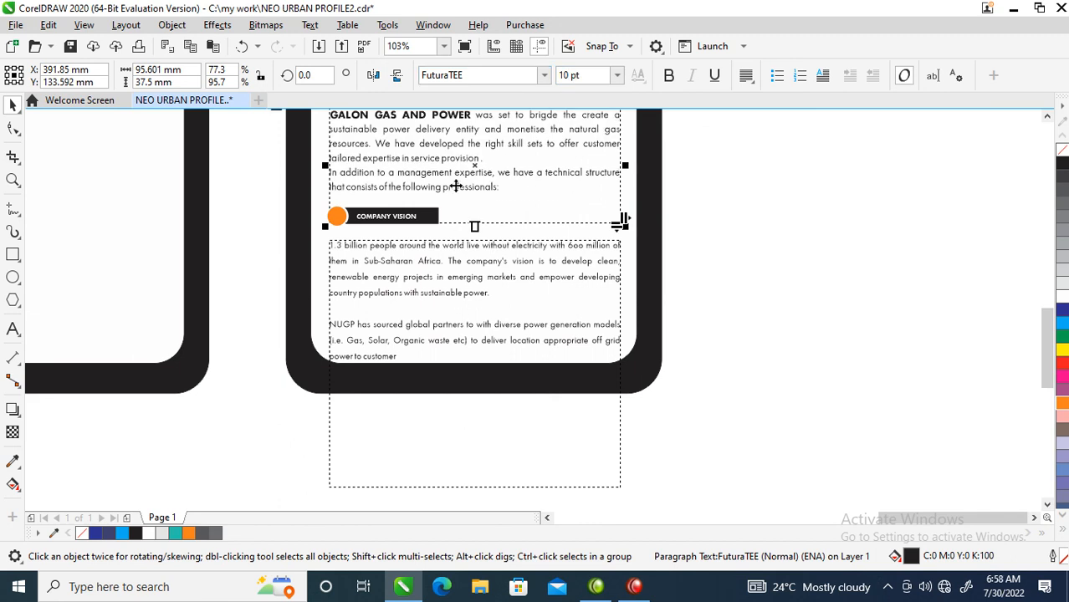
# Set the vision paragraph's font size to 10 pt
pyautogui.click(449, 282)
pyautogui.moveTo(601, 76); pyautogui.dragTo(530, 77)
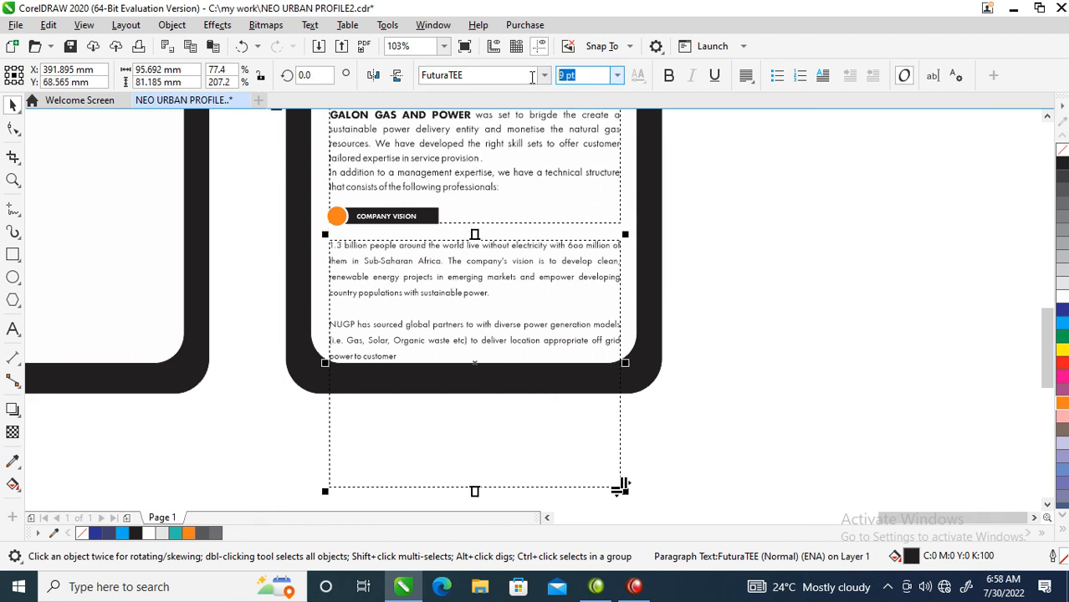
pyautogui.write('10')
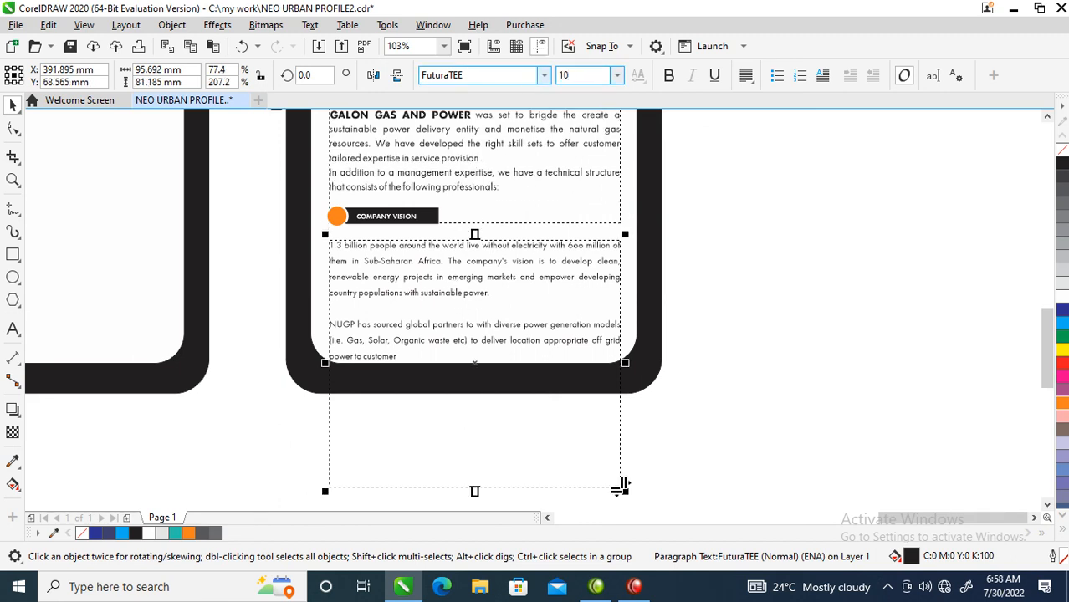
pyautogui.press('Return')
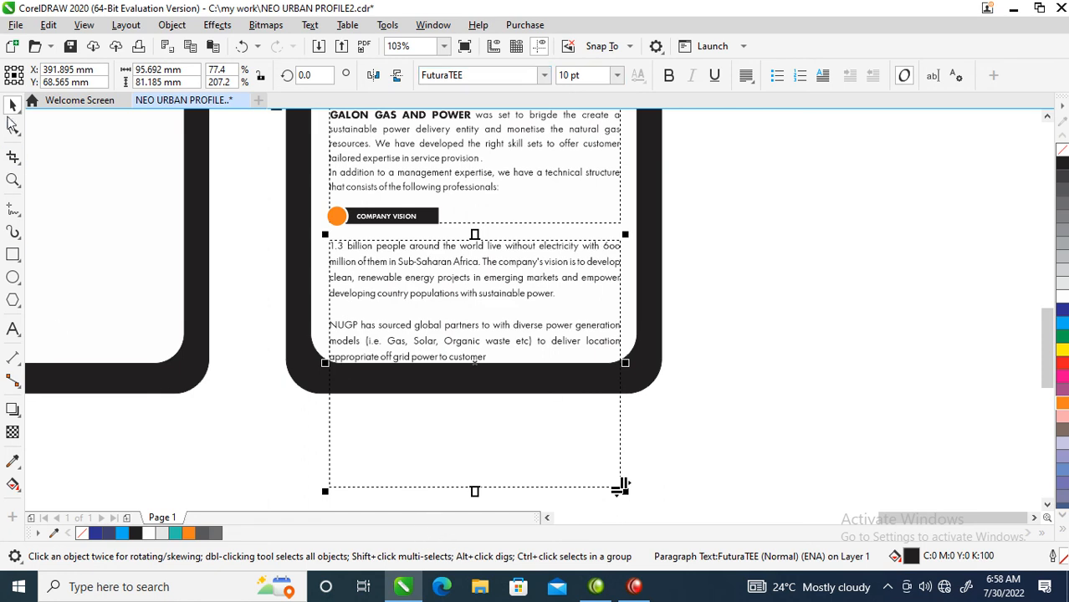
# Tighten the vision paragraph's line spacing and shorten its frame to fit the text
pyautogui.click(15, 125)
pyautogui.moveTo(324, 494); pyautogui.dragTo(335, 468)
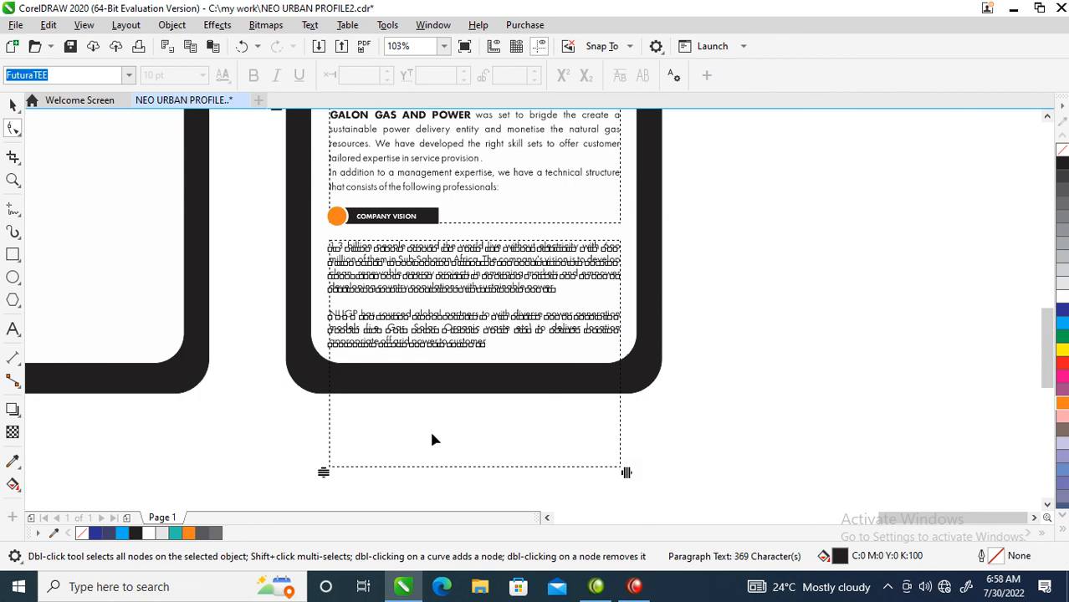
pyautogui.press('space')
pyautogui.moveTo(495, 264); pyautogui.dragTo(495, 263)
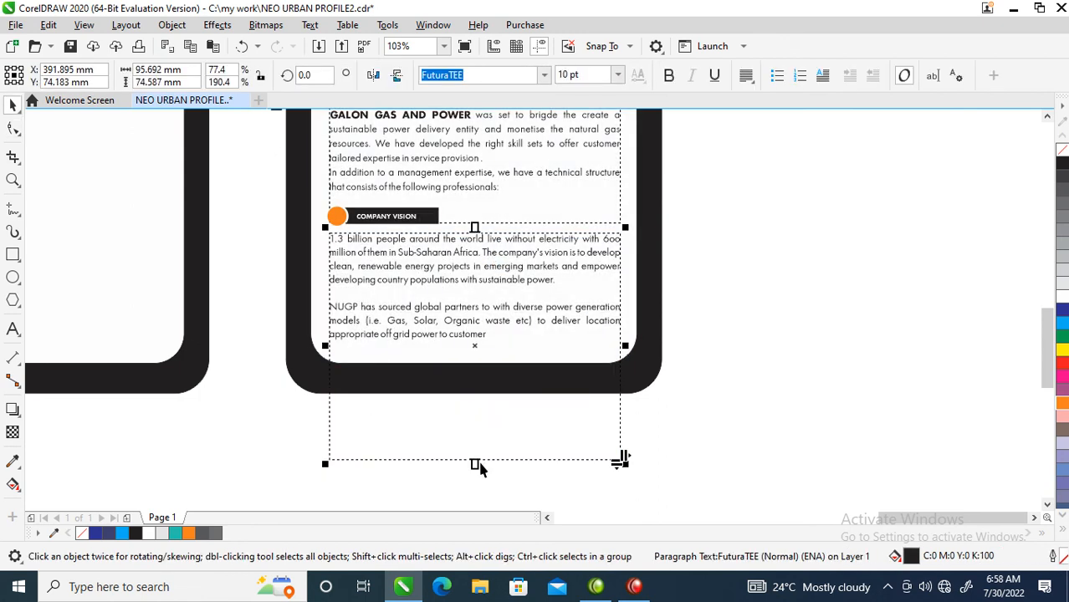
pyautogui.moveTo(477, 460); pyautogui.dragTo(494, 360)
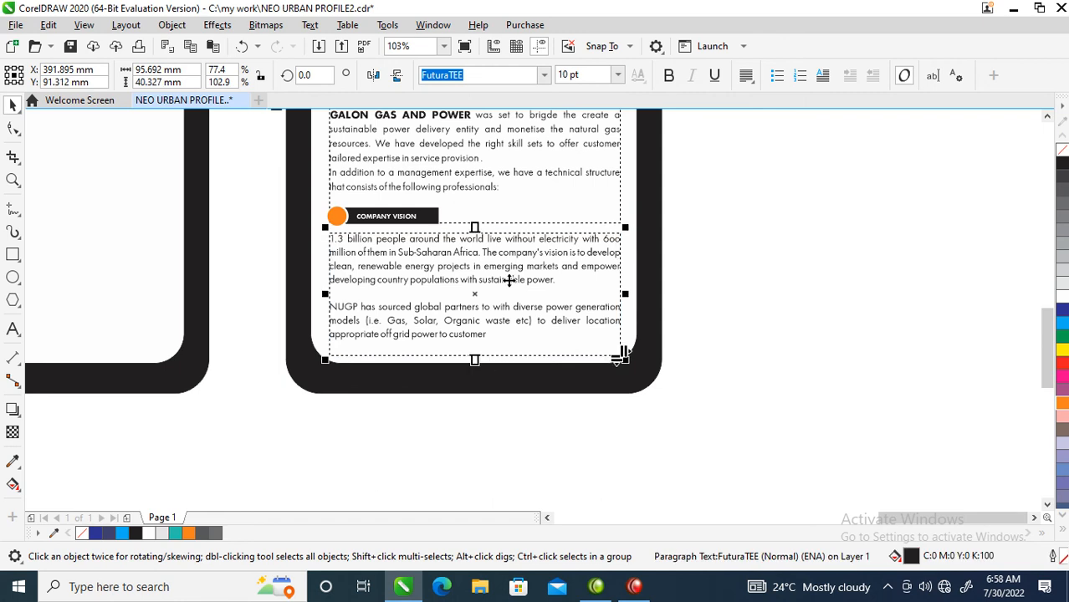
# Draw a thin black bar about 95.6 x 1.8 mm between the logo and the intro text
pyautogui.scroll(-2, 481, 225)
pyautogui.press('F2')
pyautogui.moveTo(352, 374); pyautogui.dragTo(586, 133)
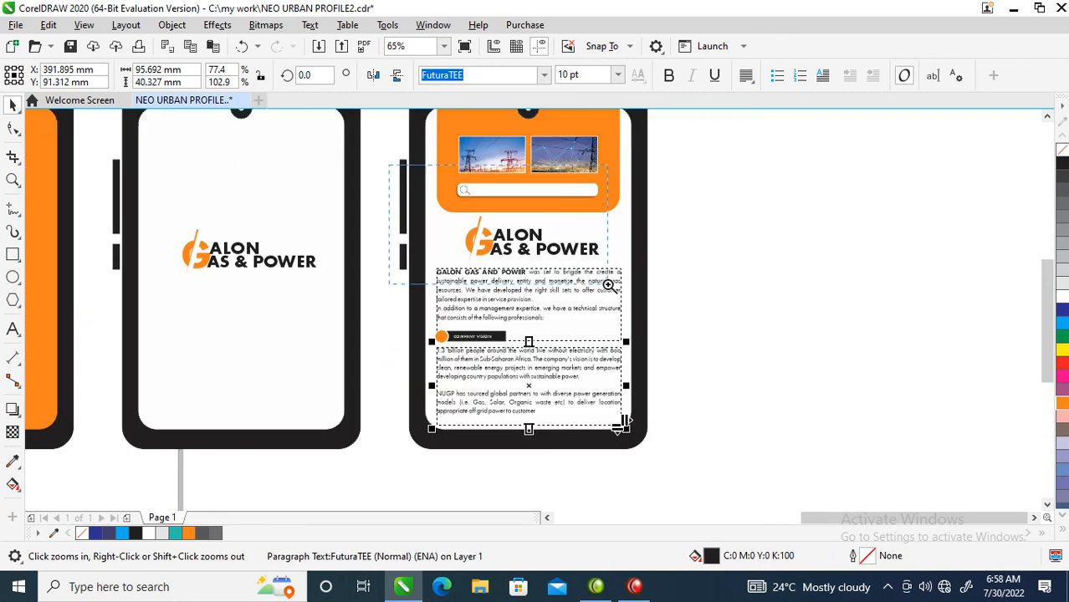
pyautogui.scroll(2, 671, 316)
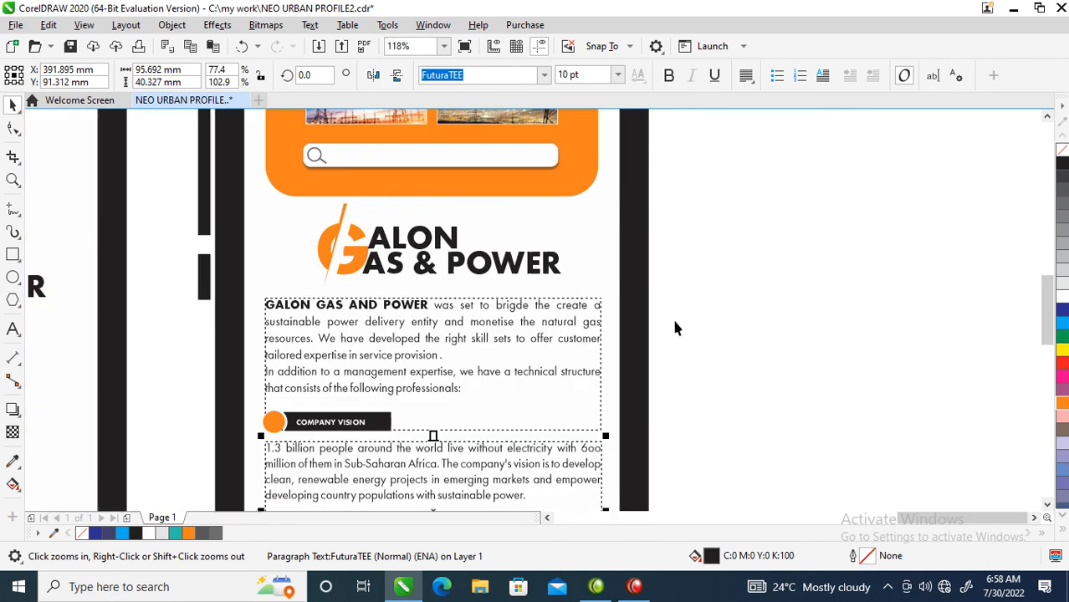
pyautogui.click(13, 256)
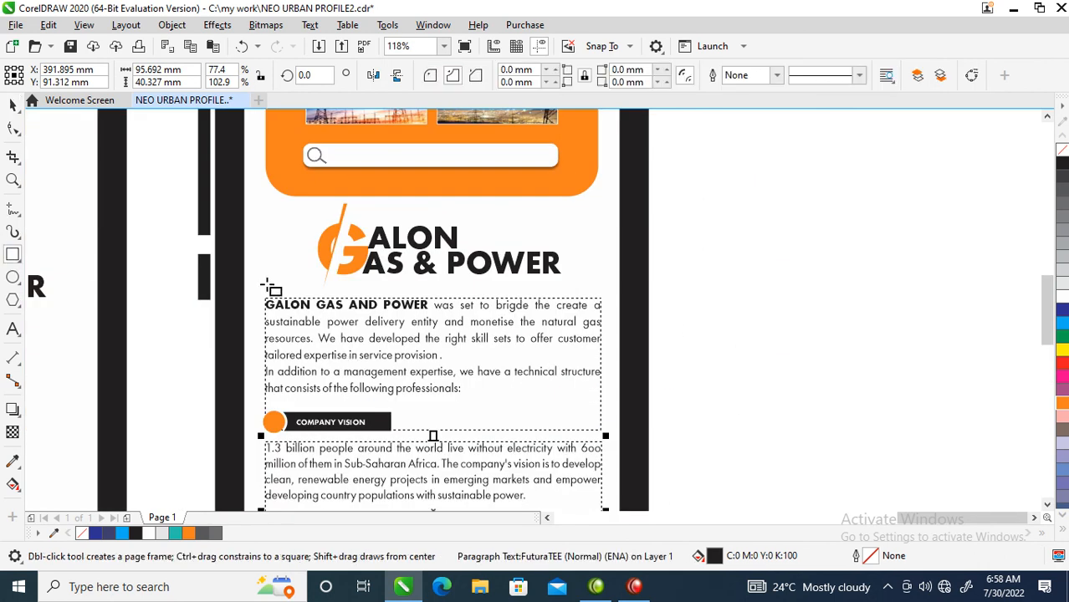
pyautogui.moveTo(266, 285); pyautogui.dragTo(602, 291)
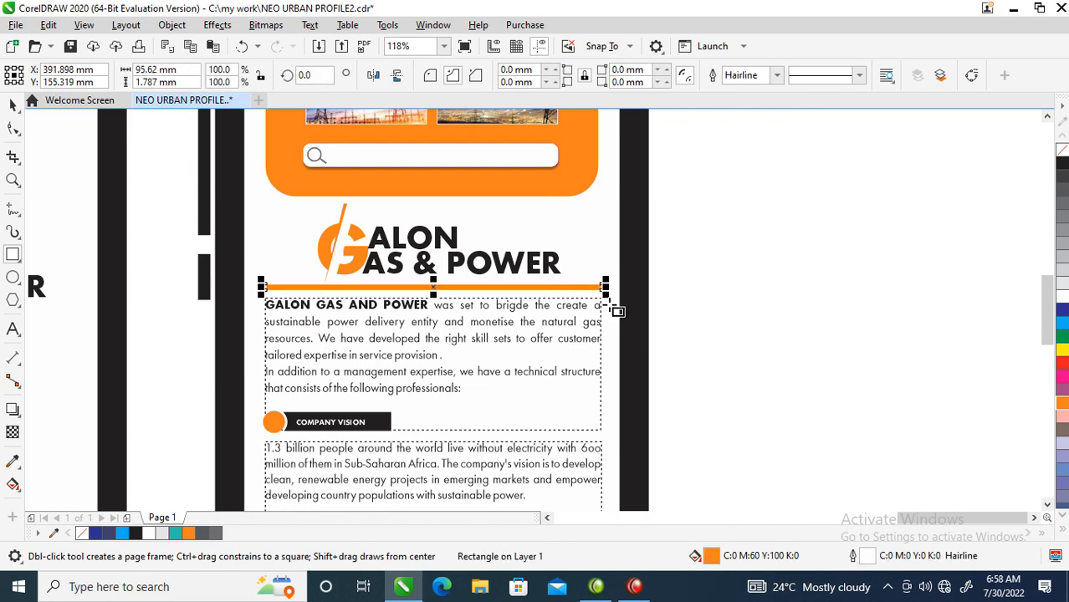
pyautogui.press('space')
pyautogui.click(1062, 167)
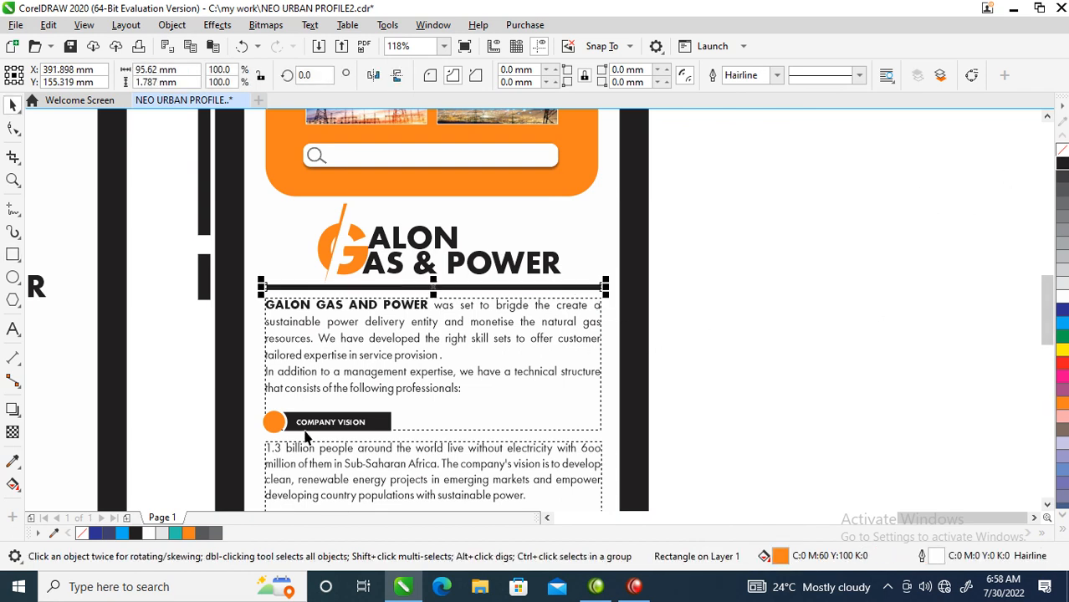
pyautogui.keyDown('shift'); pyautogui.click(283, 339); pyautogui.keyUp('shift')
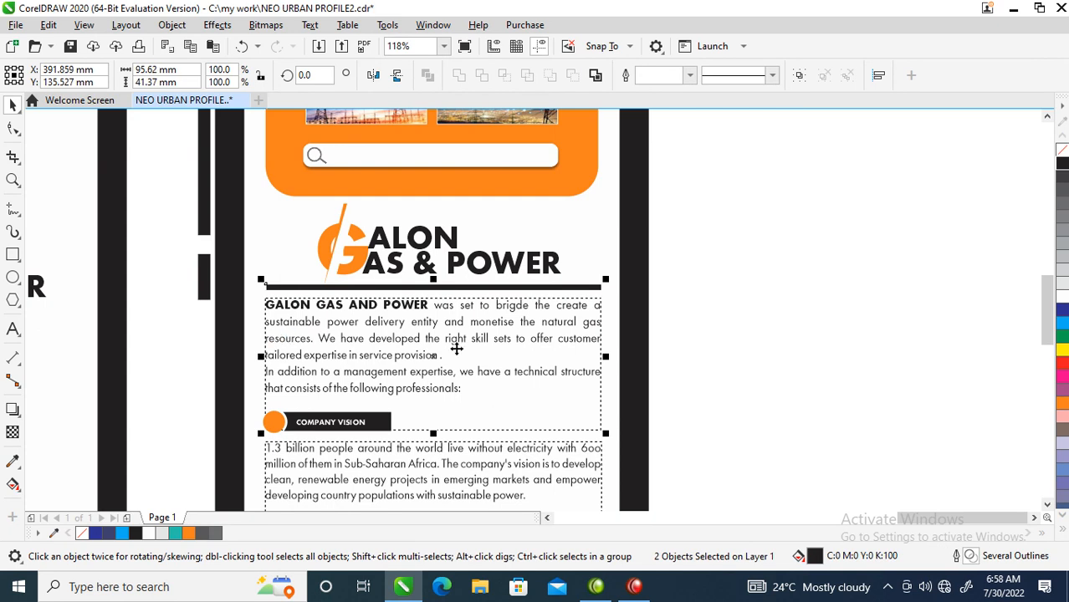
pyautogui.scroll(-5, 736, 314)
pyautogui.press('z')
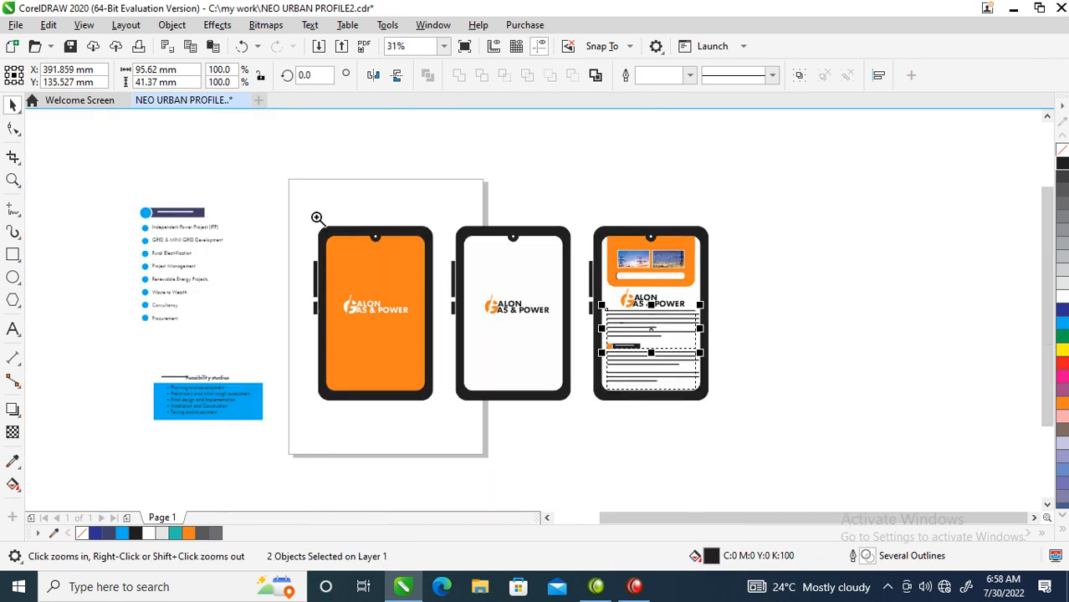
pyautogui.moveTo(293, 219); pyautogui.dragTo(733, 412)
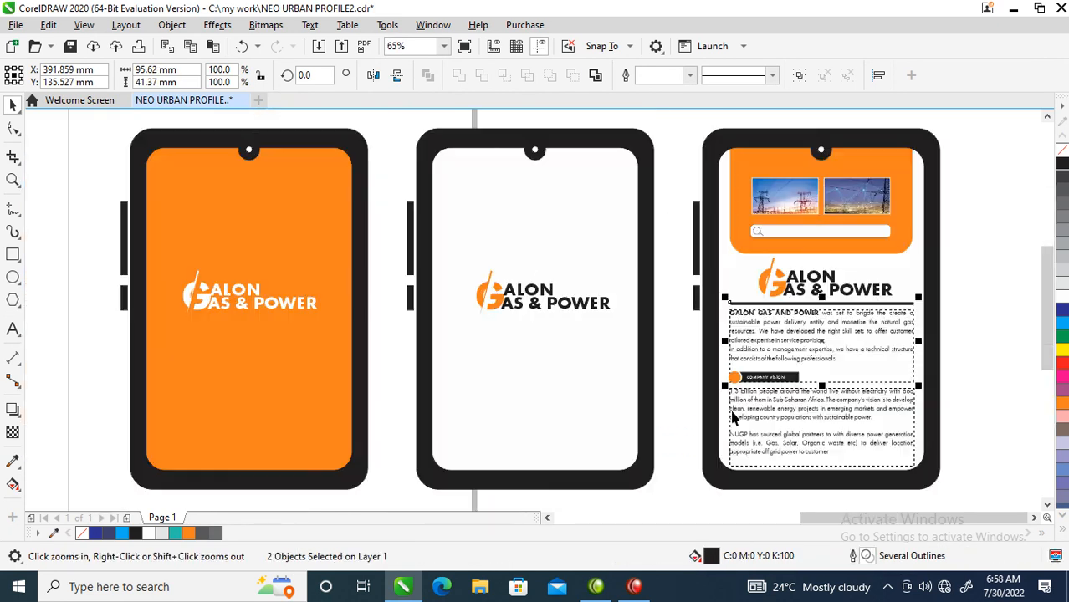
pyautogui.press('space')
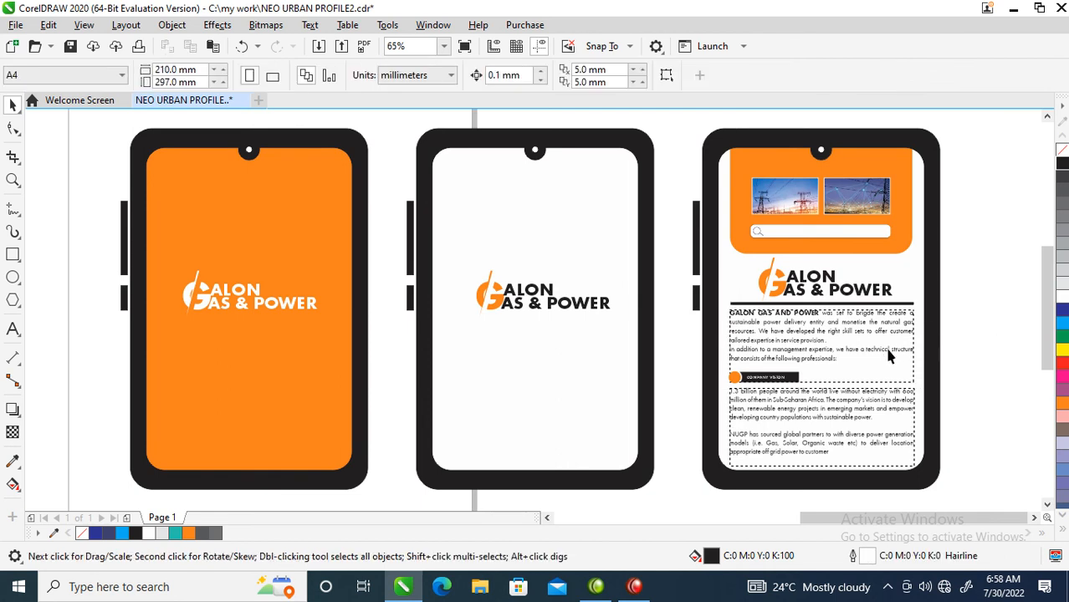